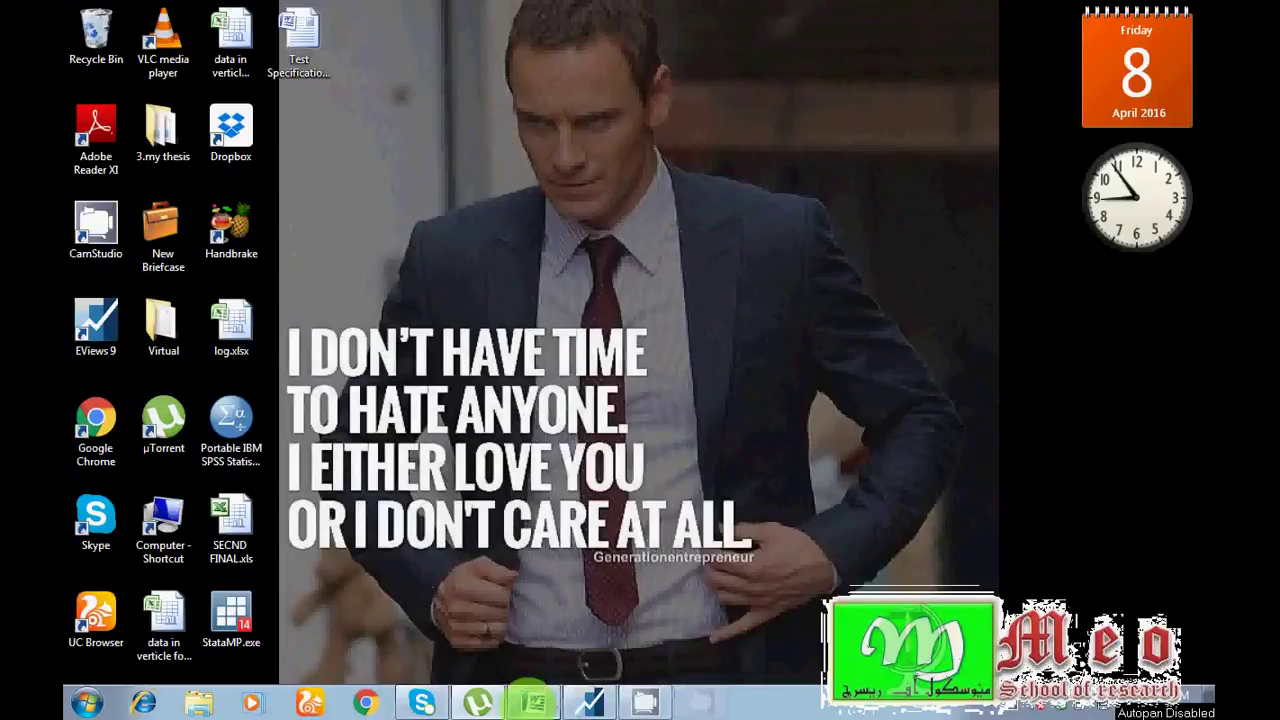
- Bring up Test Specification.docx in Word and scroll to the Chow breakpoint test section
left_click(532, 702)
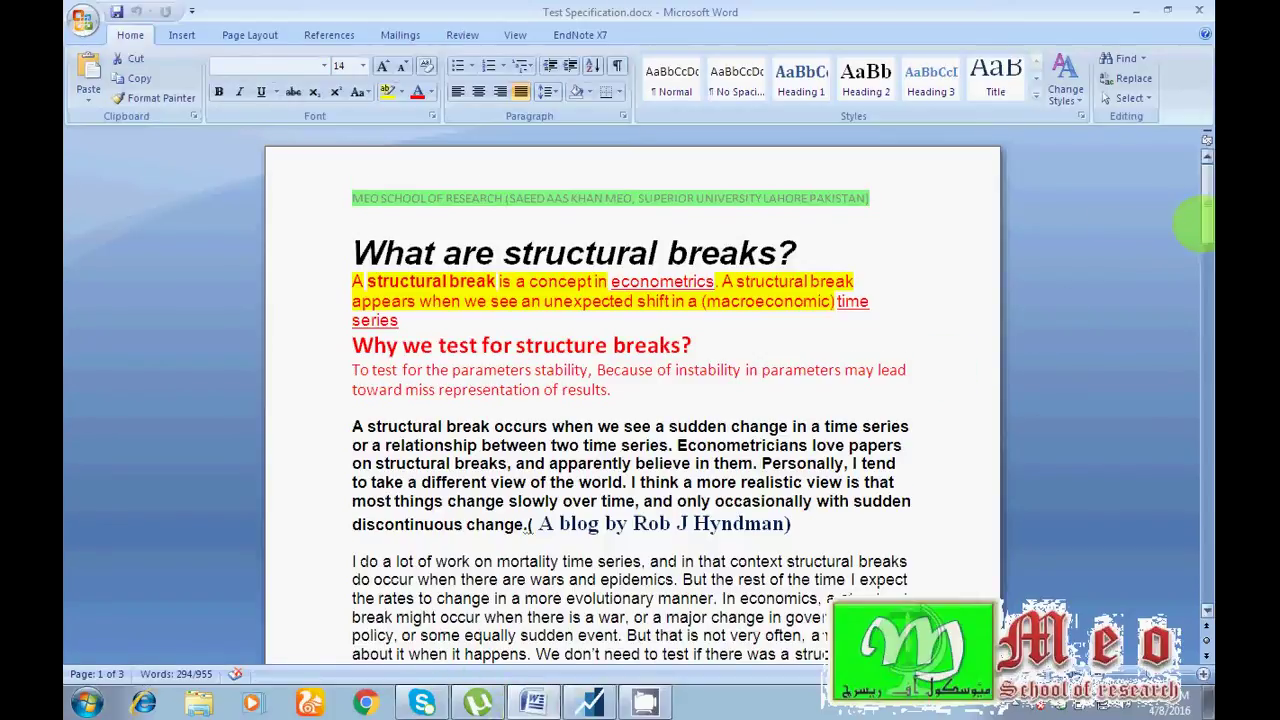
left_click_drag(1207, 220, 1207, 252)
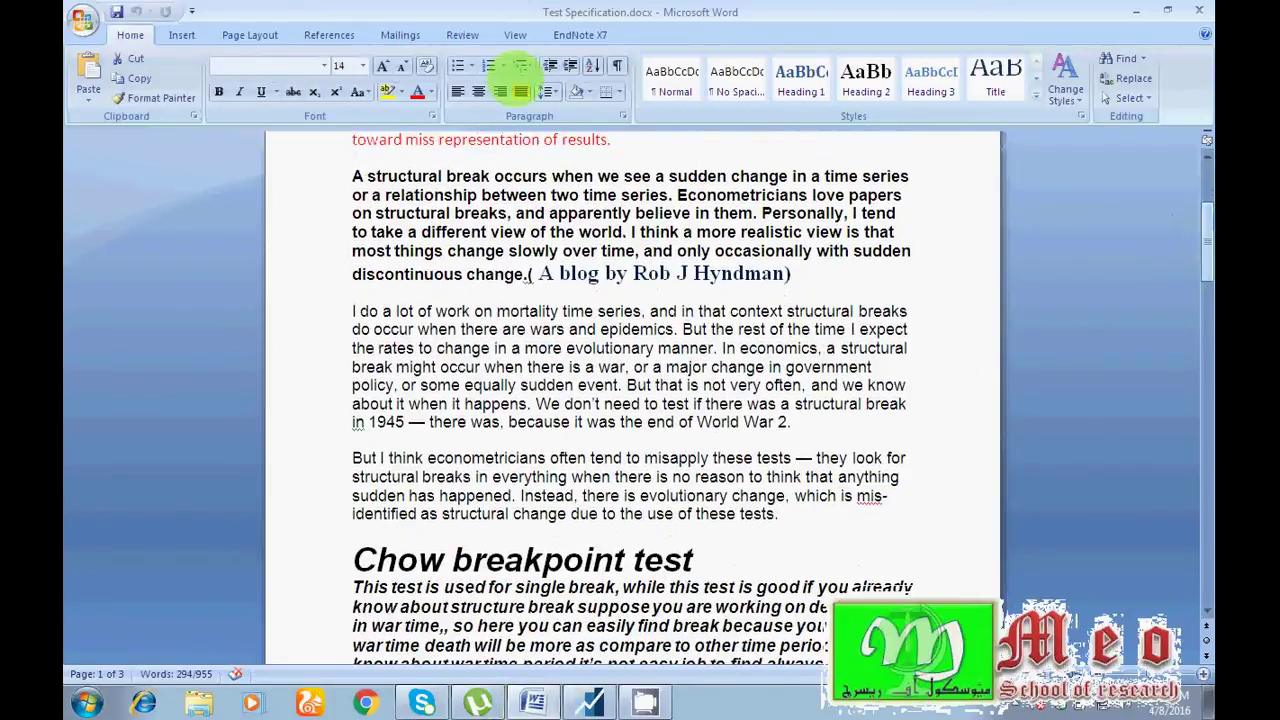
- Select the structural-break paragraphs and scroll down to the Multiple breakpoints test heading
left_click_drag(352, 176, 760, 508)
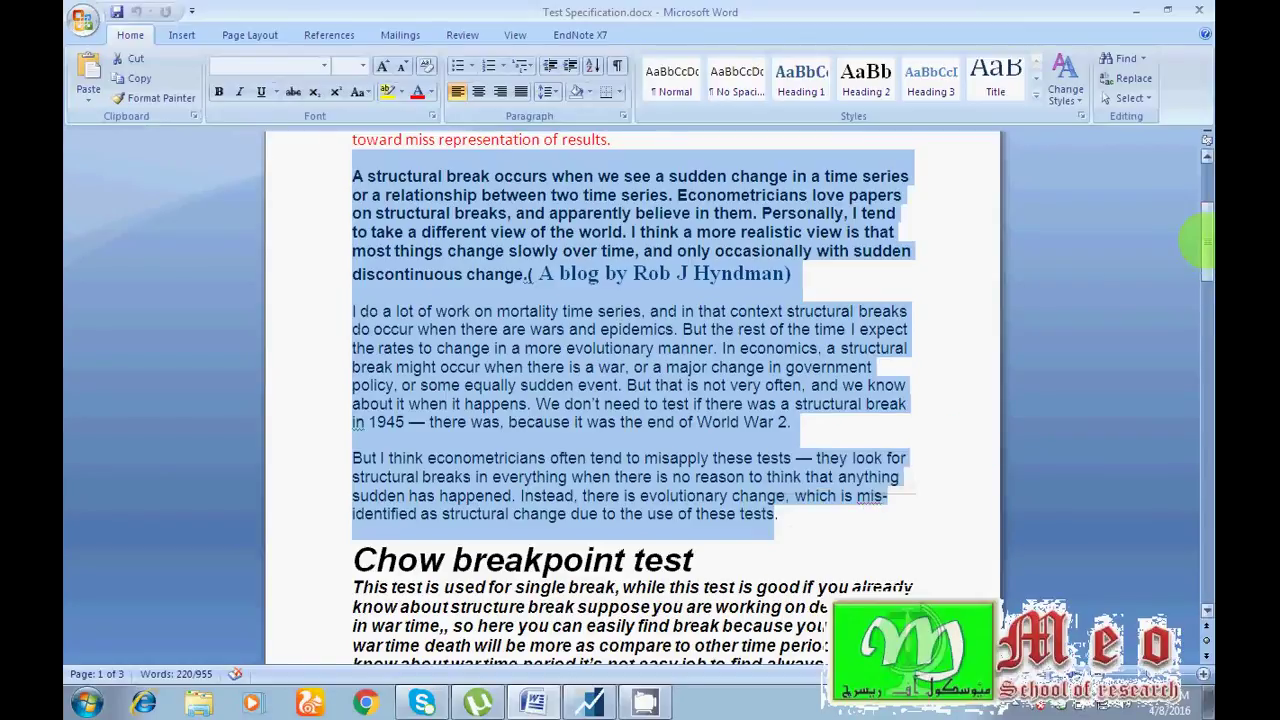
left_click_drag(1203, 240, 1203, 292)
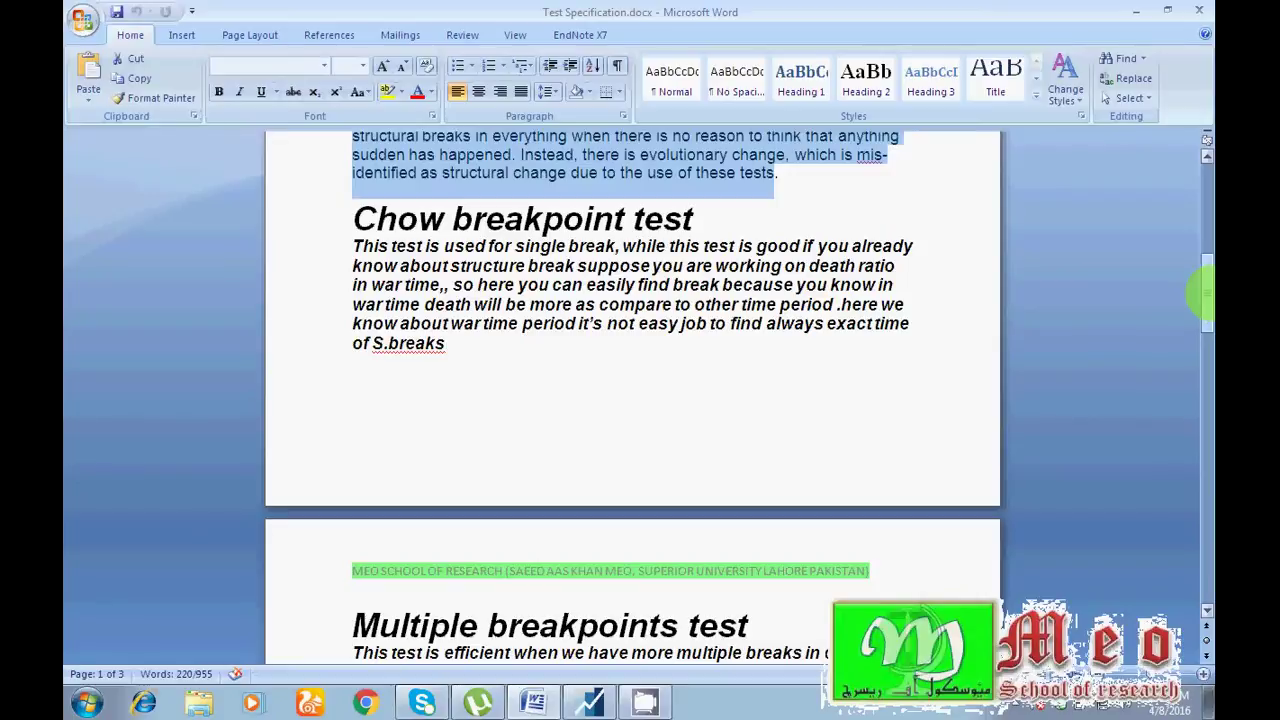
left_click_drag(1205, 292, 1205, 338)
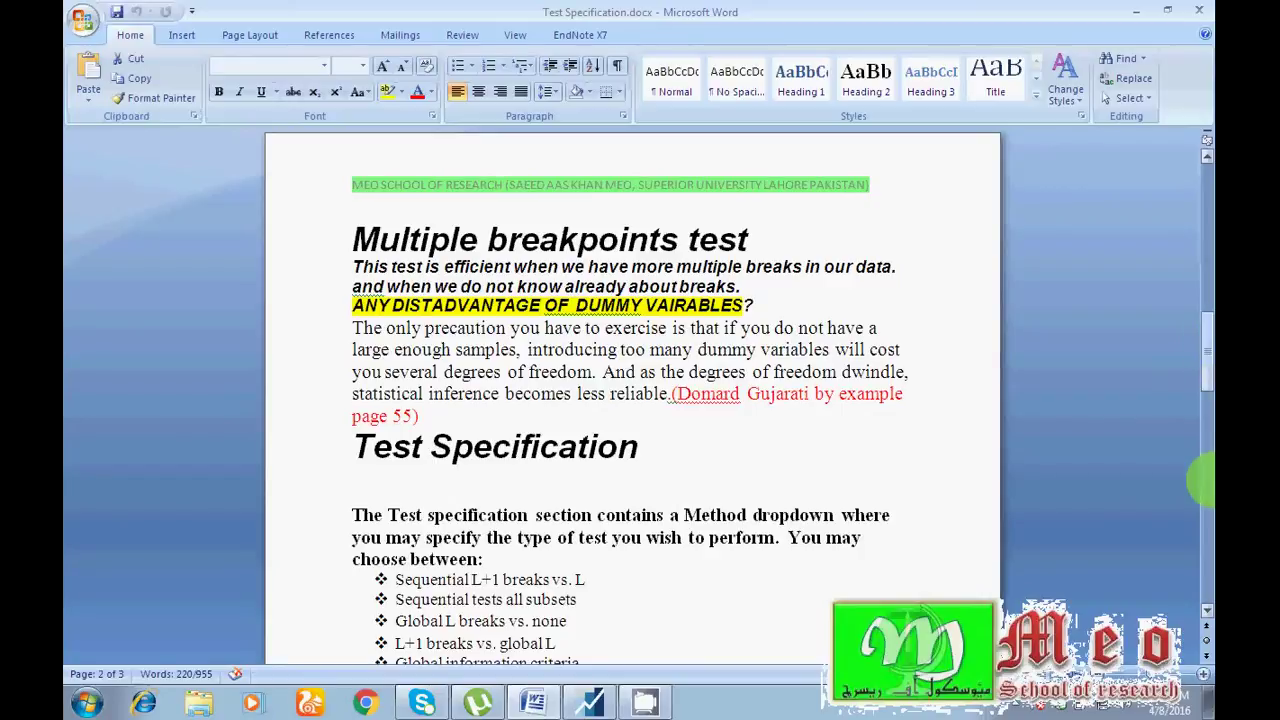
- Scroll through the Test Specification section, then bring up the SECND FINAL workfile in EViews
left_click_drag(1203, 340, 1203, 366)
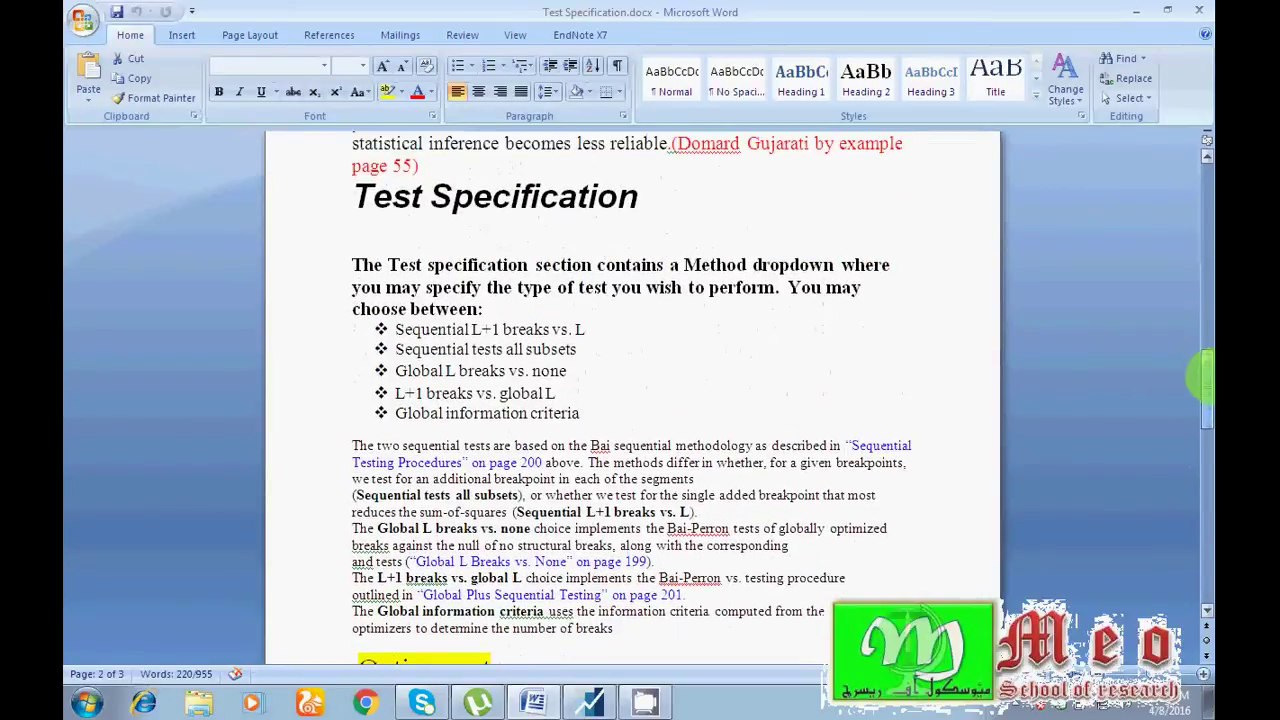
left_click(593, 703)
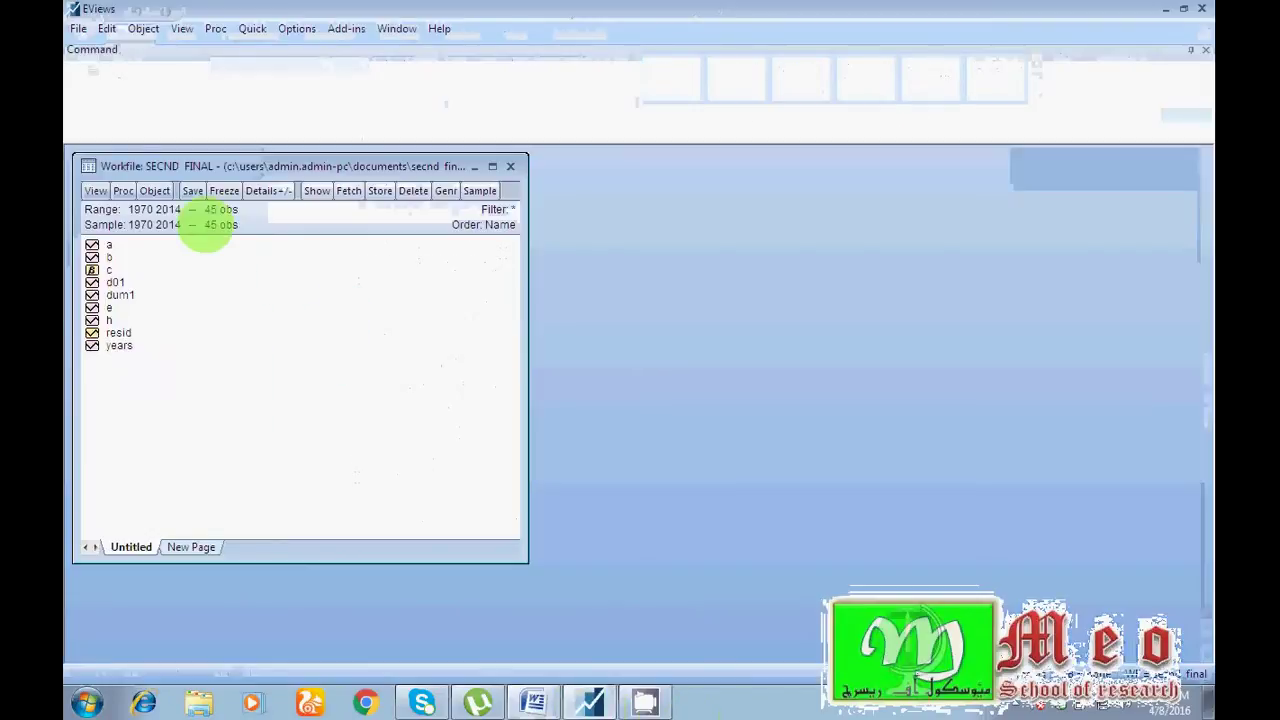
- Estimate the least-squares equation 'a c' over 1970–2014, giving C = 0.621312
left_click_drag(230, 244, 109, 308)
left_click(231, 394)
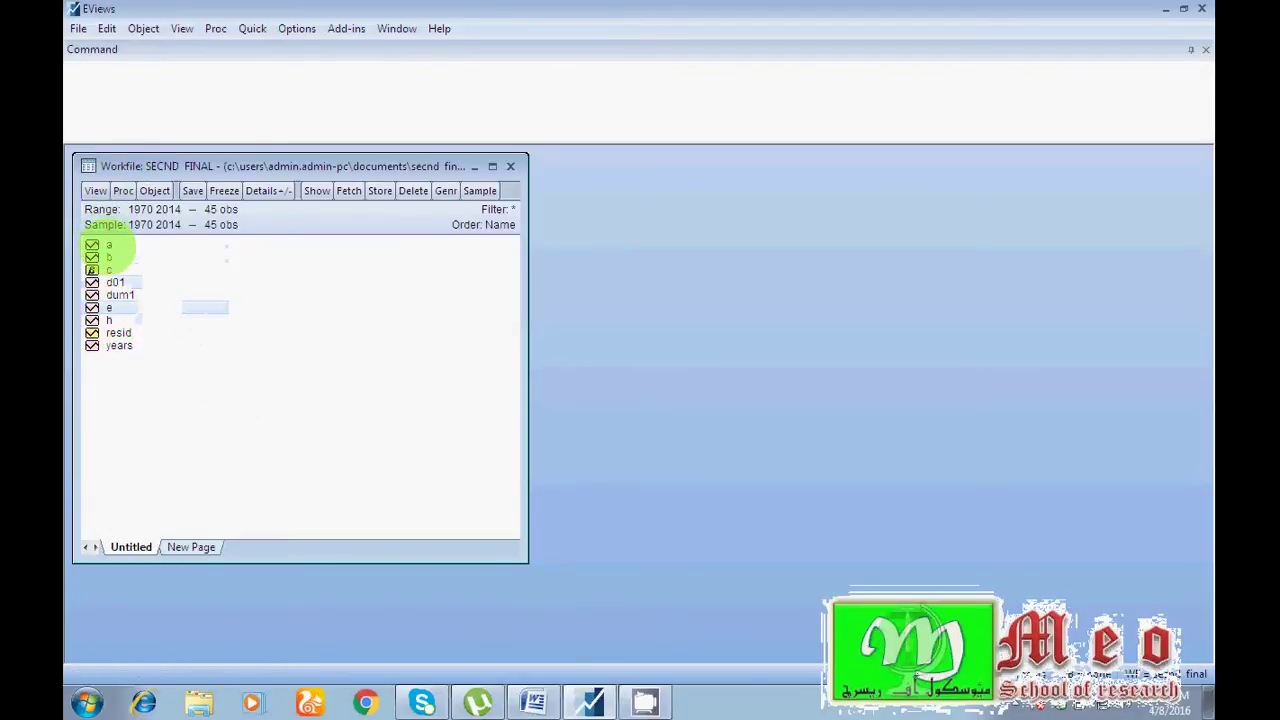
left_click(109, 247)
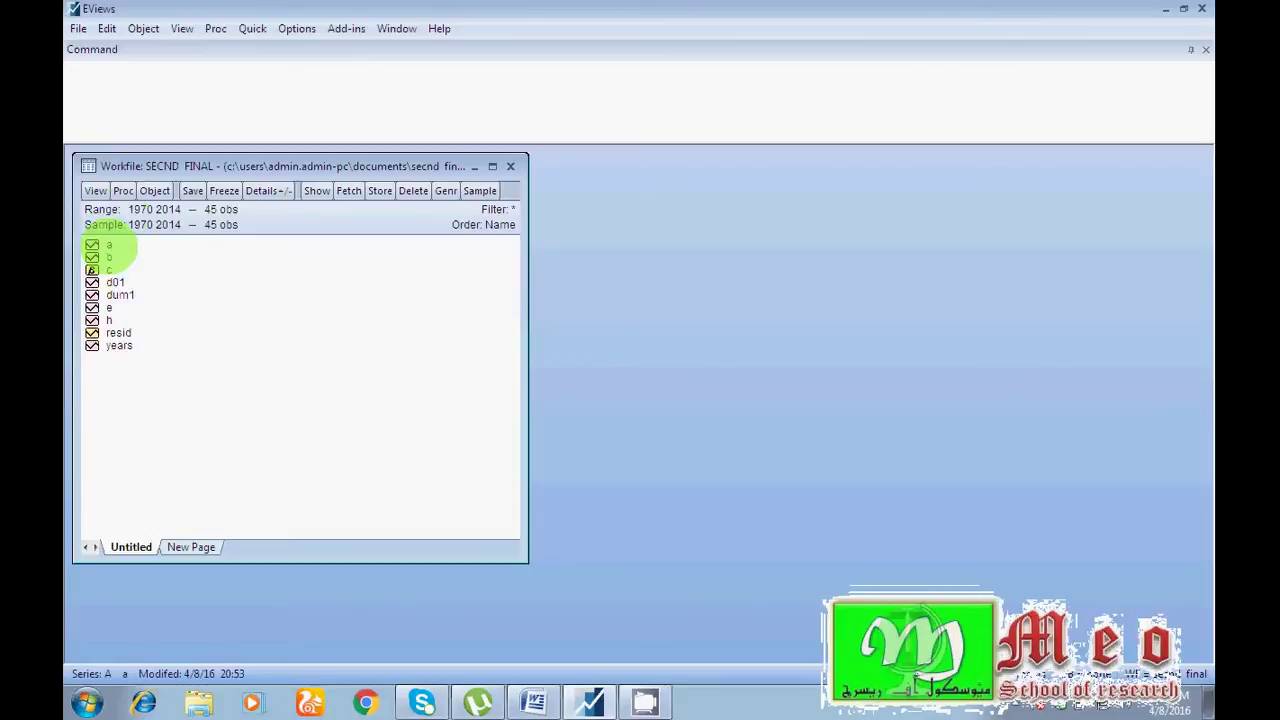
left_click(252, 28)
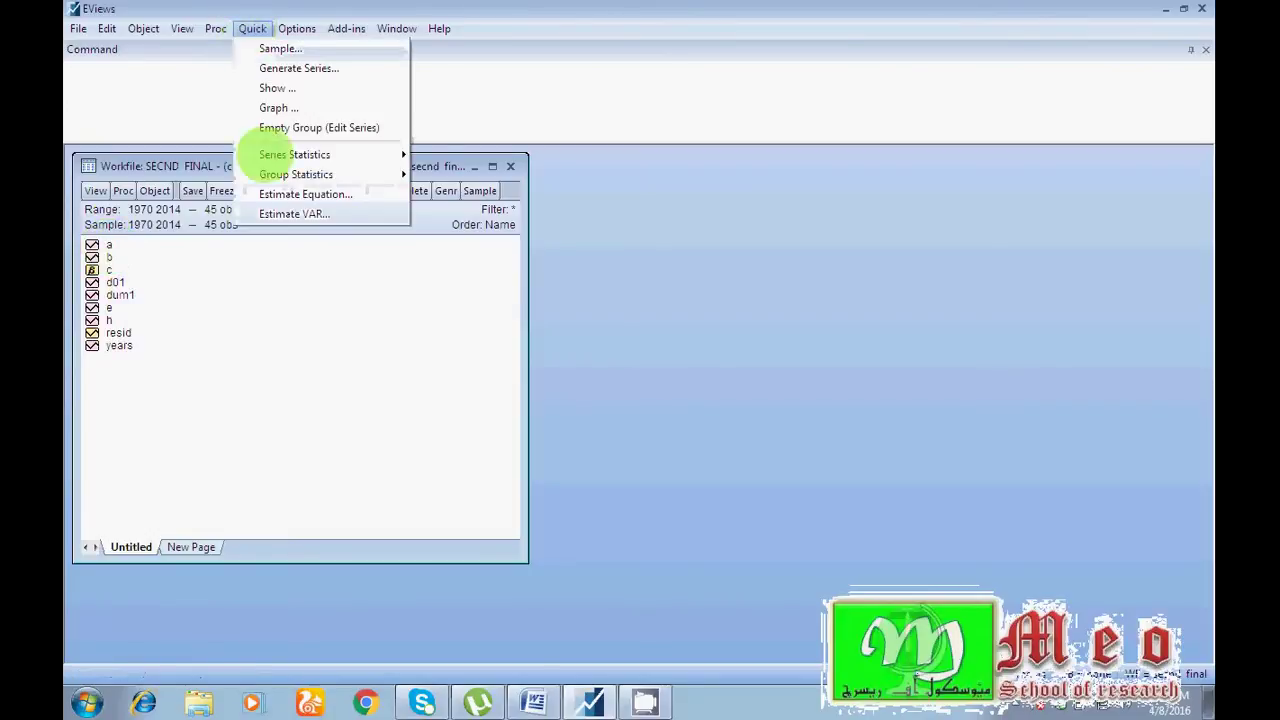
left_click(286, 194)
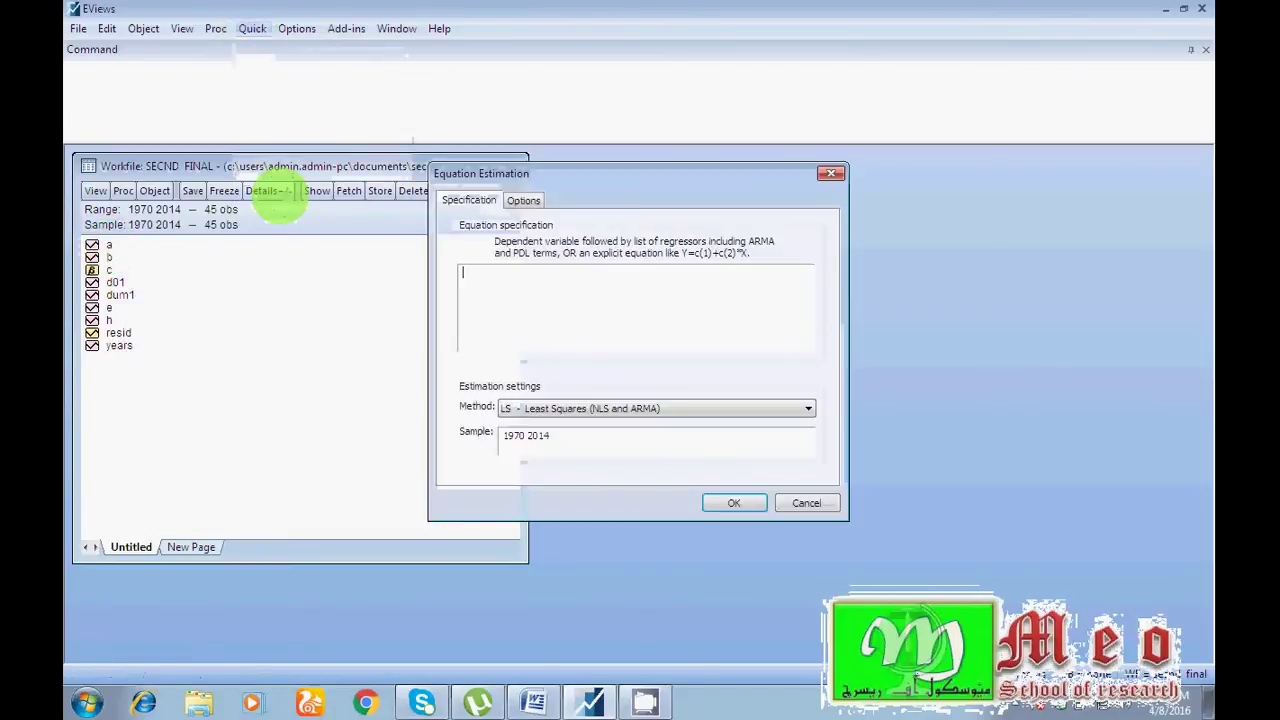
type("a c")
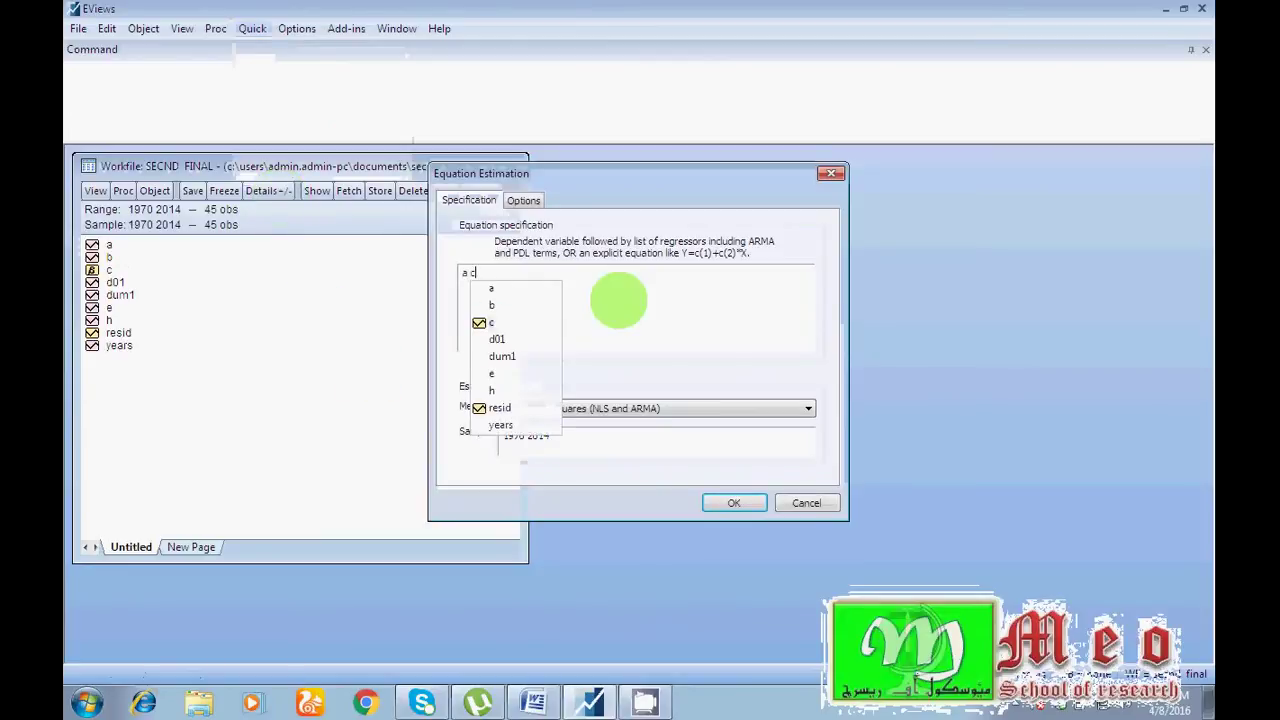
left_click(619, 301)
left_click(724, 502)
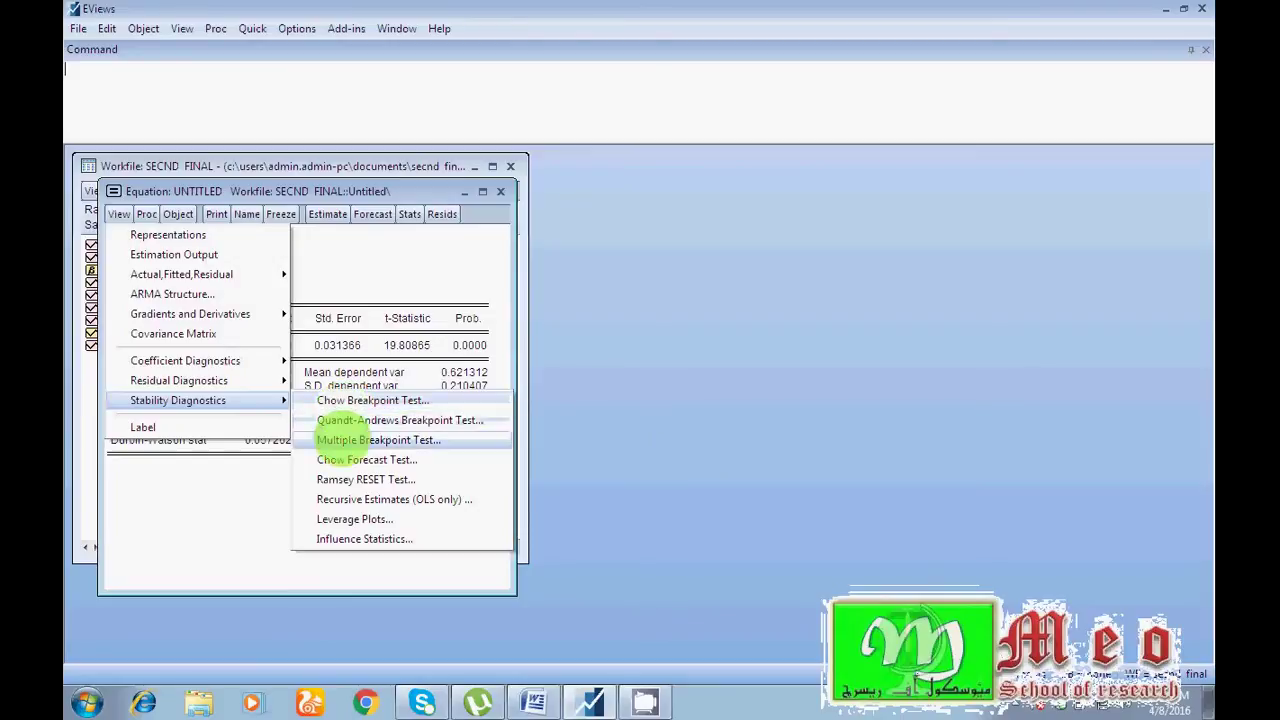
- Open the Multiple Breakpoint Test with the Sequential L+1 breaks vs. L method, then return to Word
left_click(345, 438)
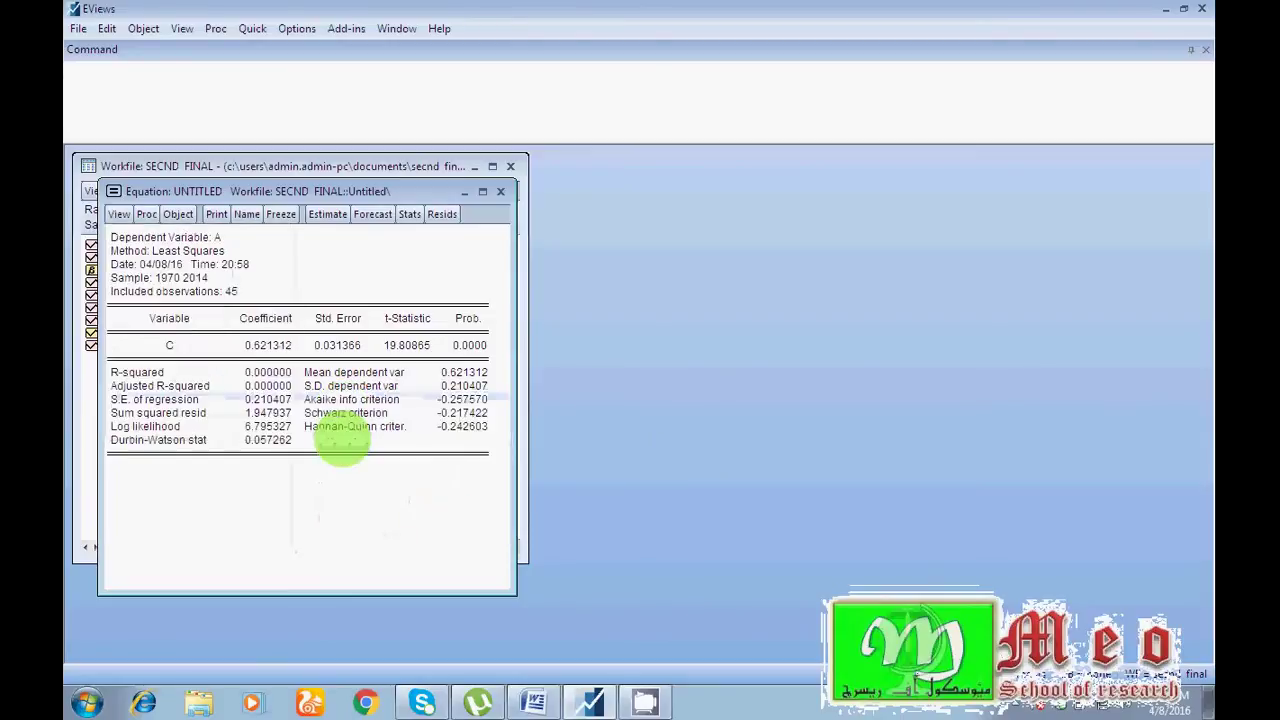
left_click(248, 322)
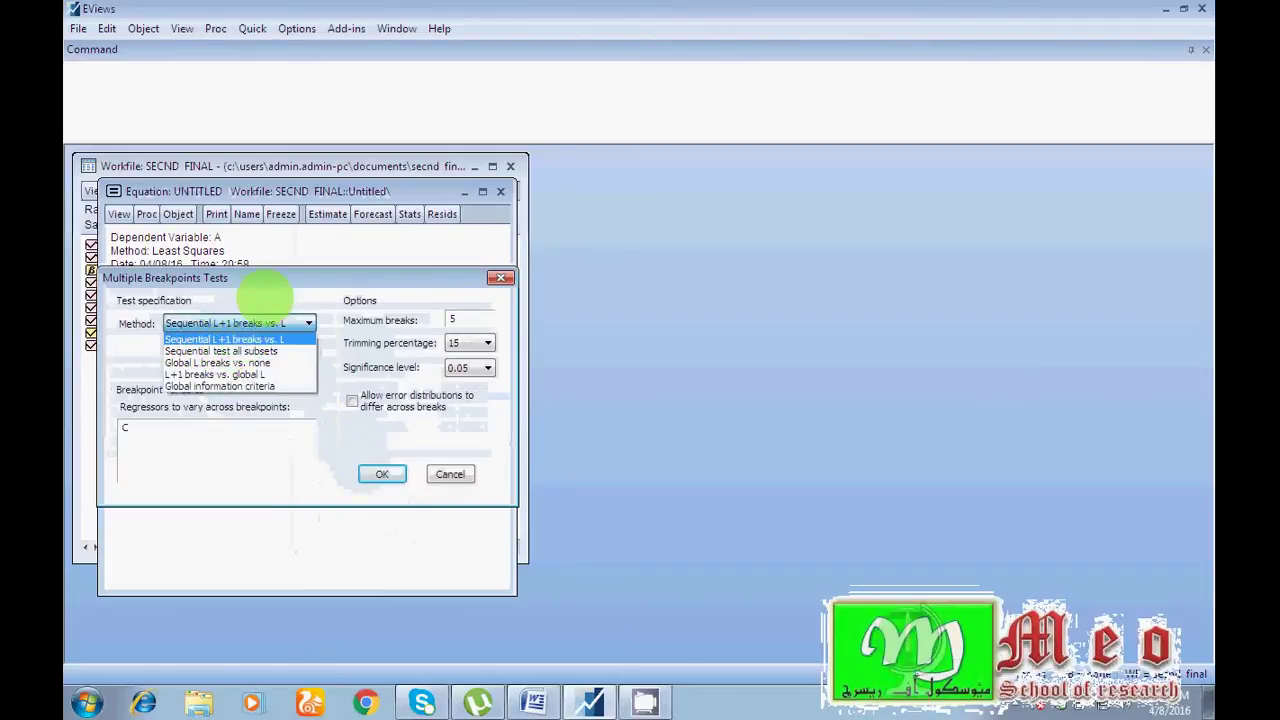
left_click(264, 320)
left_click(265, 322)
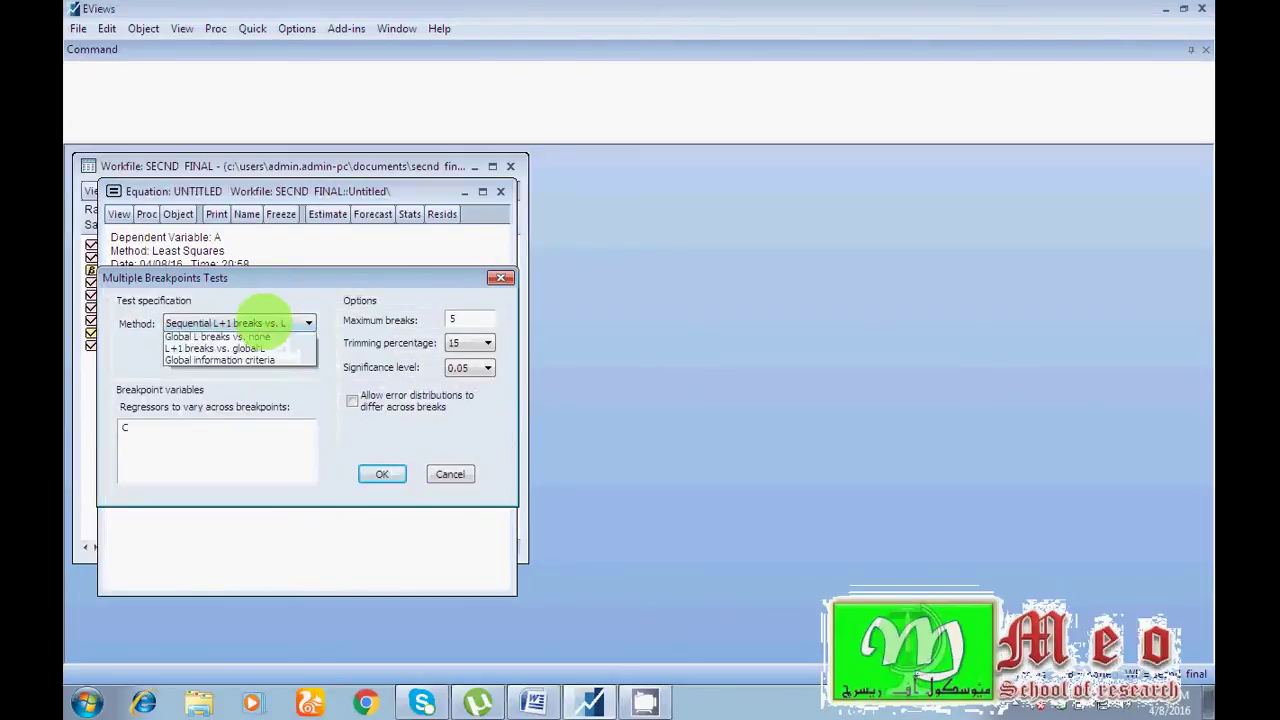
left_click(265, 322)
left_click(265, 322)
left_click(265, 322)
left_click(263, 318)
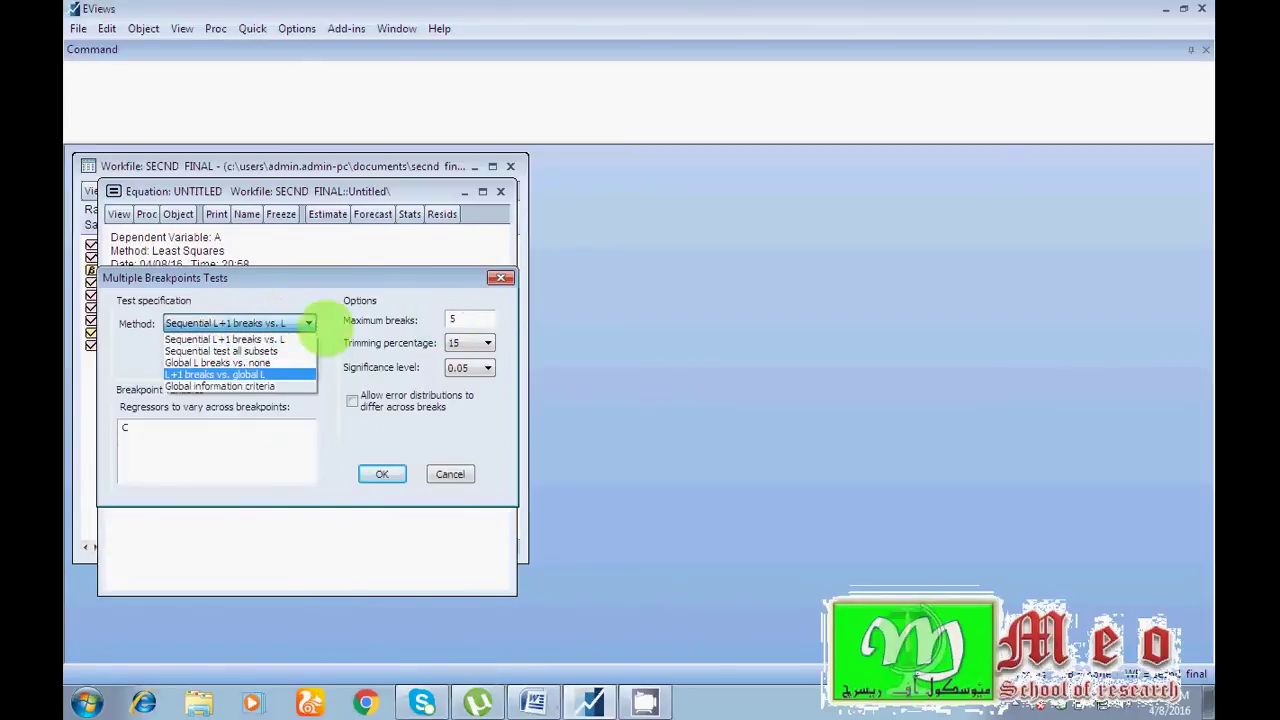
left_click(300, 323)
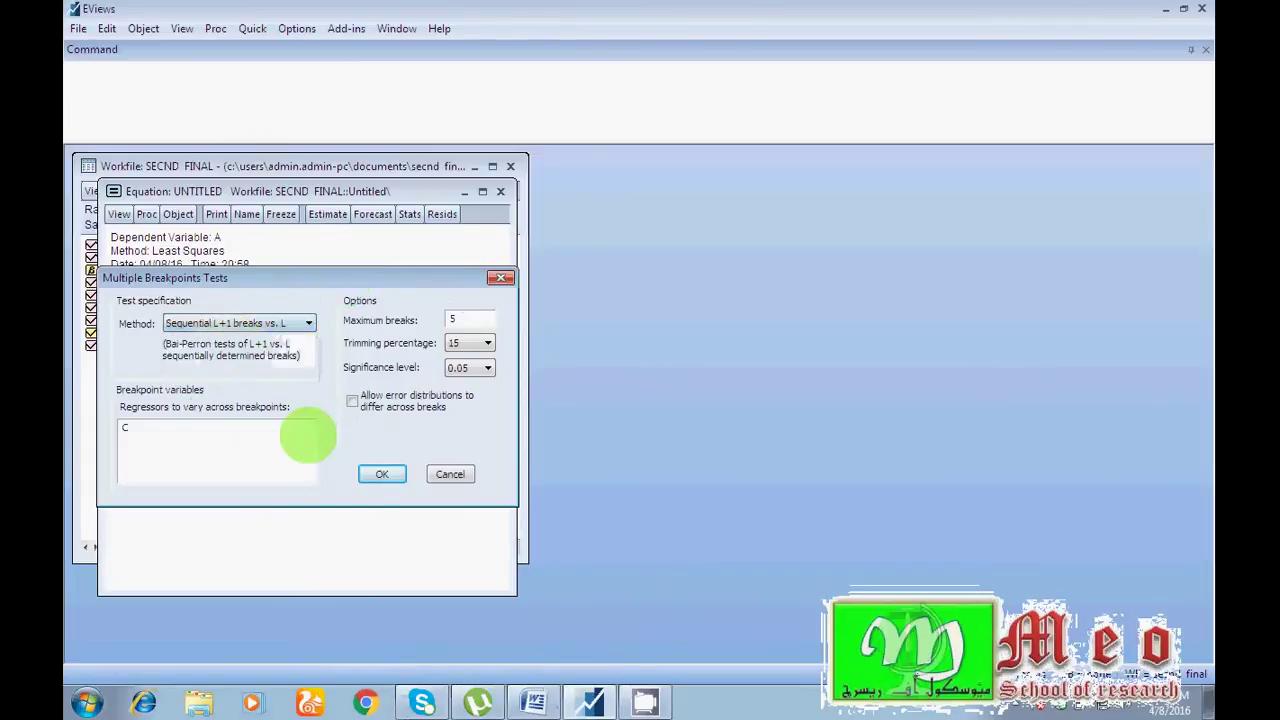
left_click(534, 703)
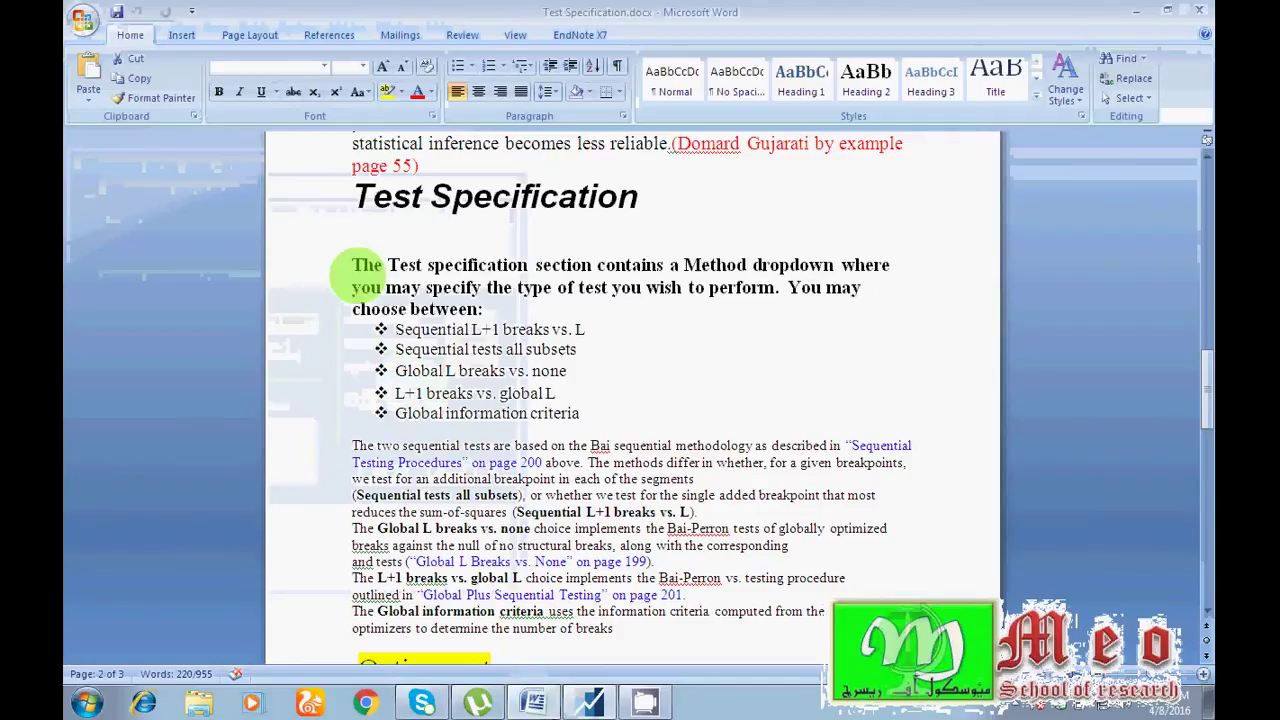
- Select the test method explanation in Word, then return to the EViews breakpoint test settings
left_click_drag(353, 264, 596, 652)
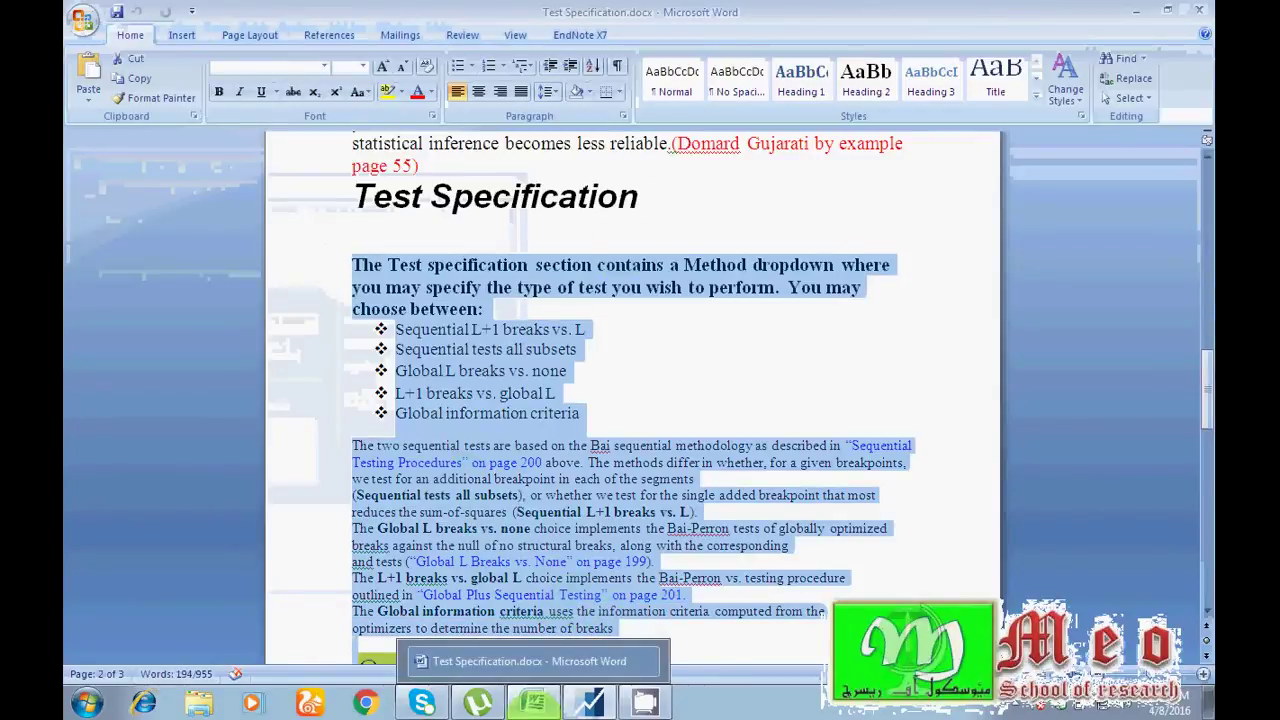
left_click(590, 695)
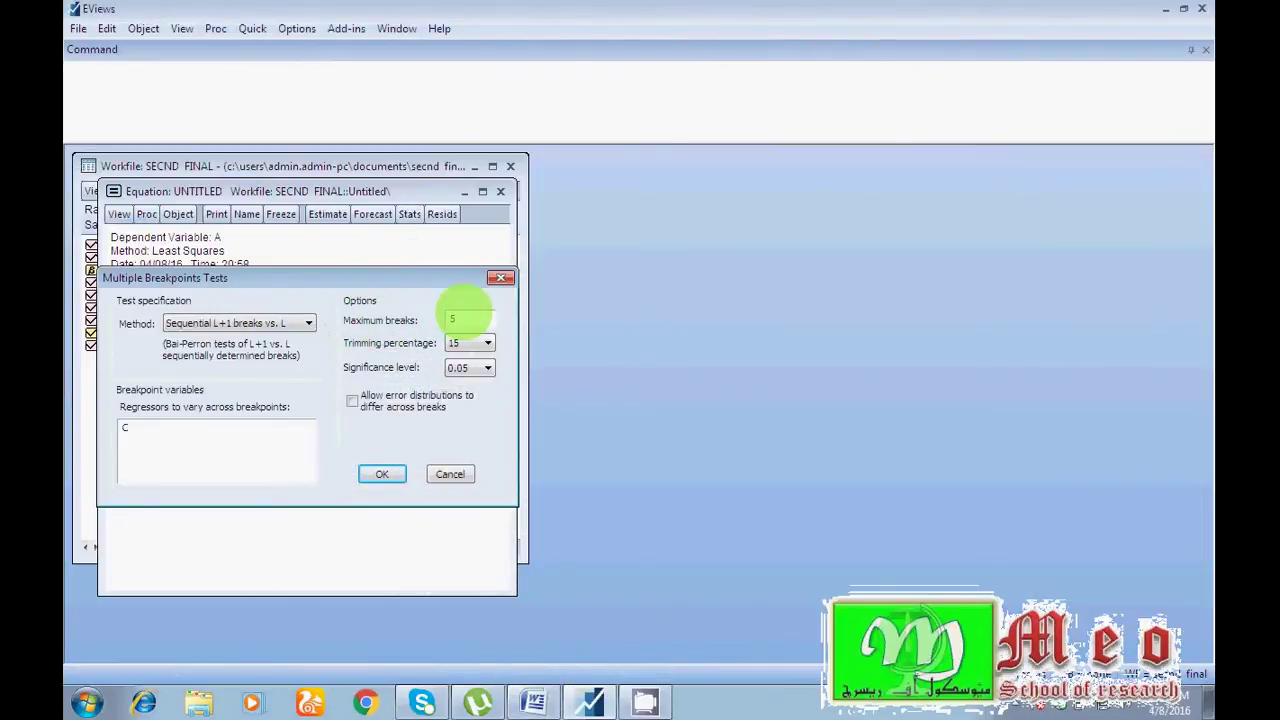
- Allow error distributions to differ across breaks, then scroll Word to the Options section
key("Tab")
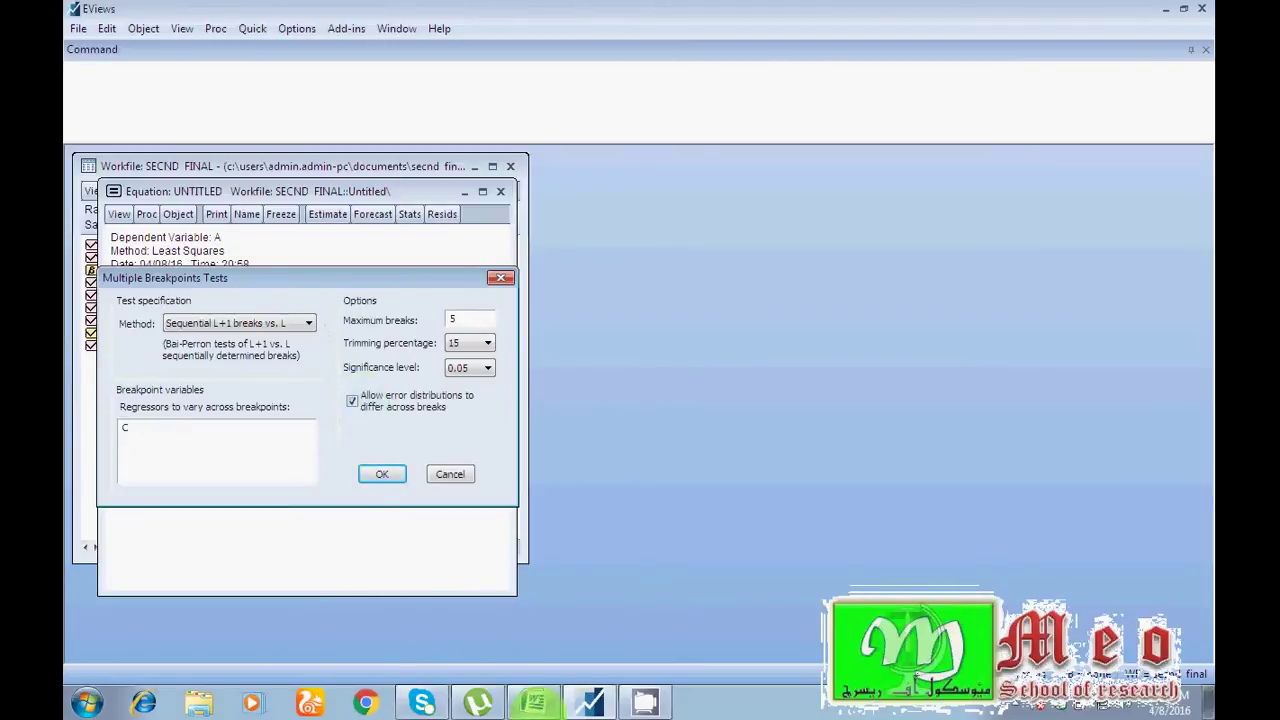
key("alt+Tab")
left_click_drag(1206, 386, 1205, 460)
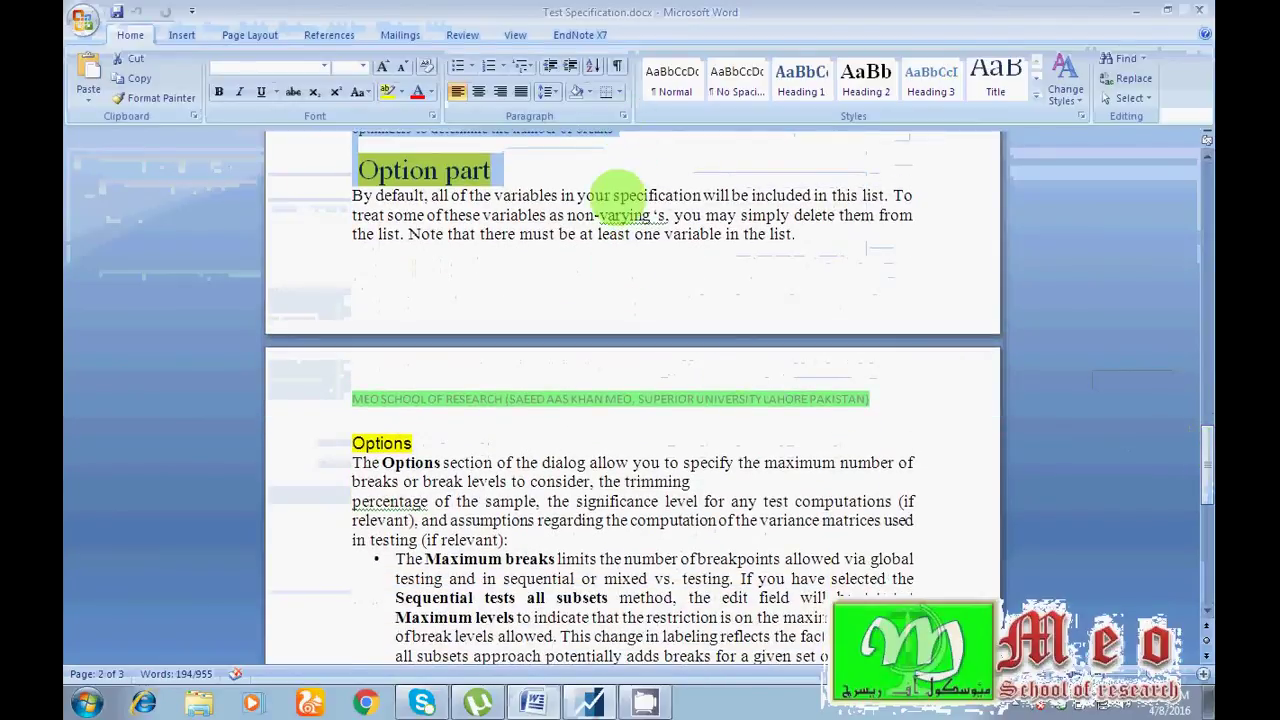
- Read the Options notes on maximum breaks, trimming and significance, then return to EViews
left_click(617, 194)
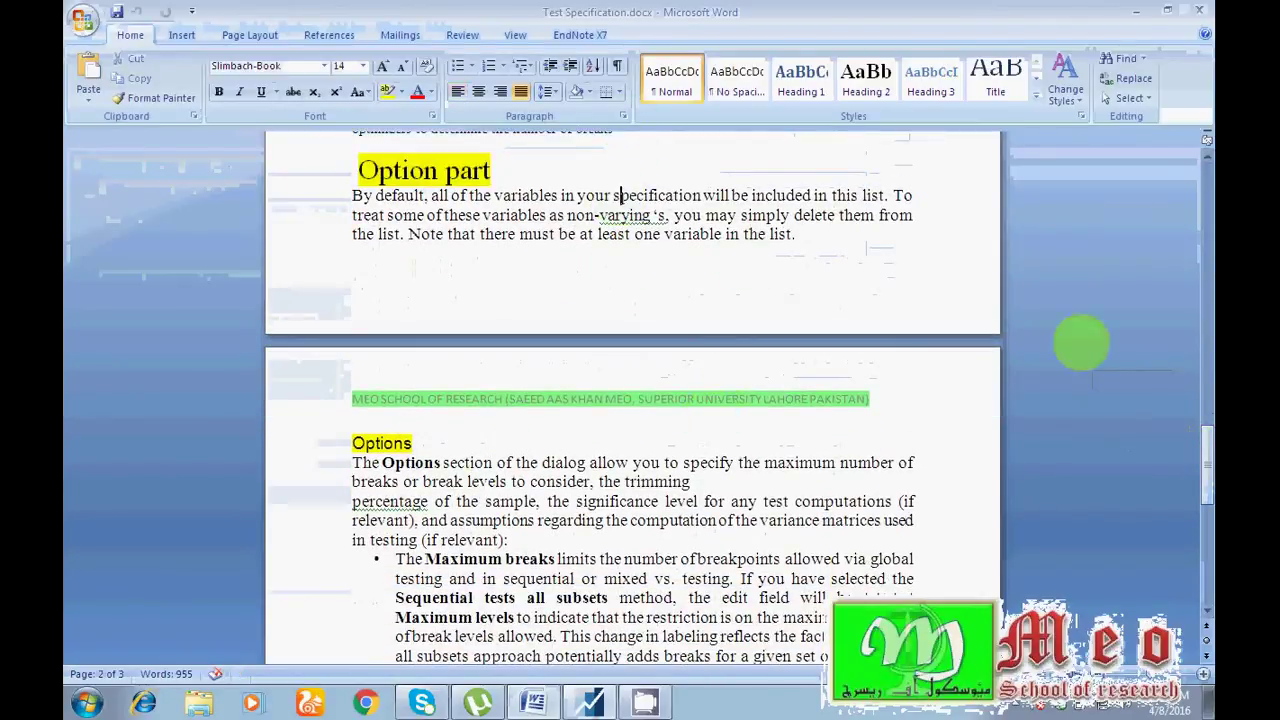
left_click_drag(1197, 455, 1200, 491)
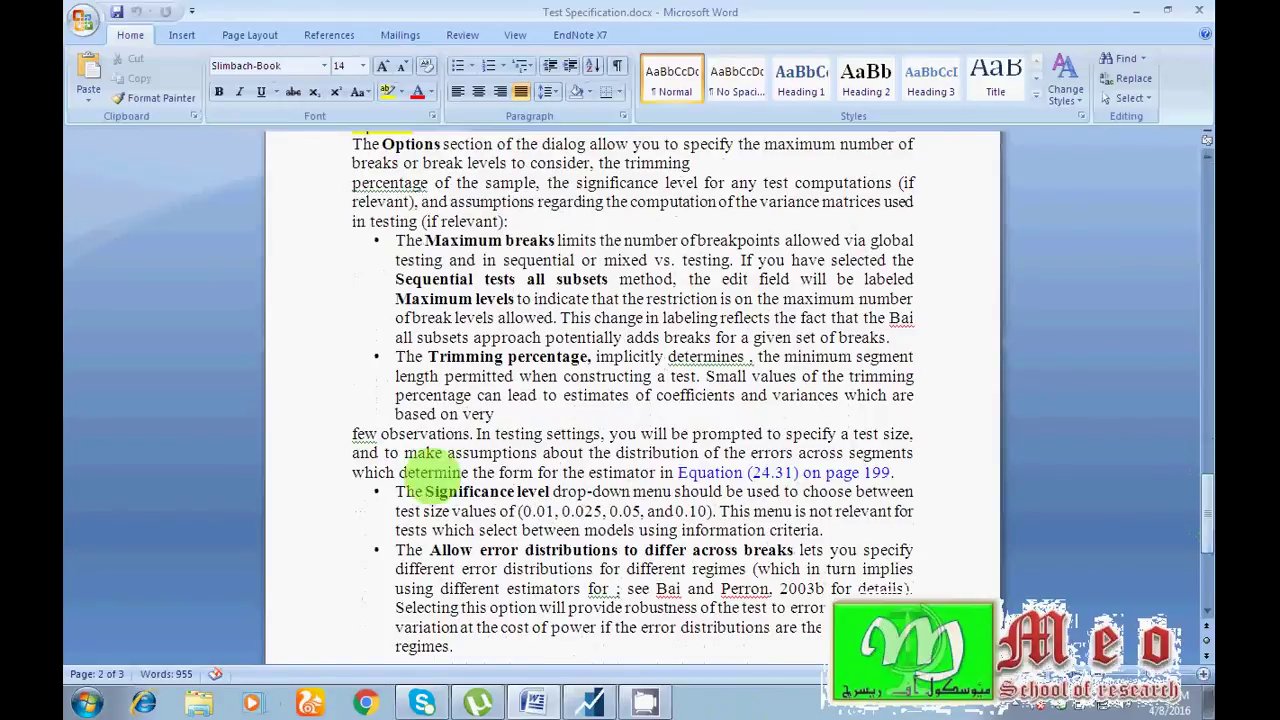
left_click(590, 703)
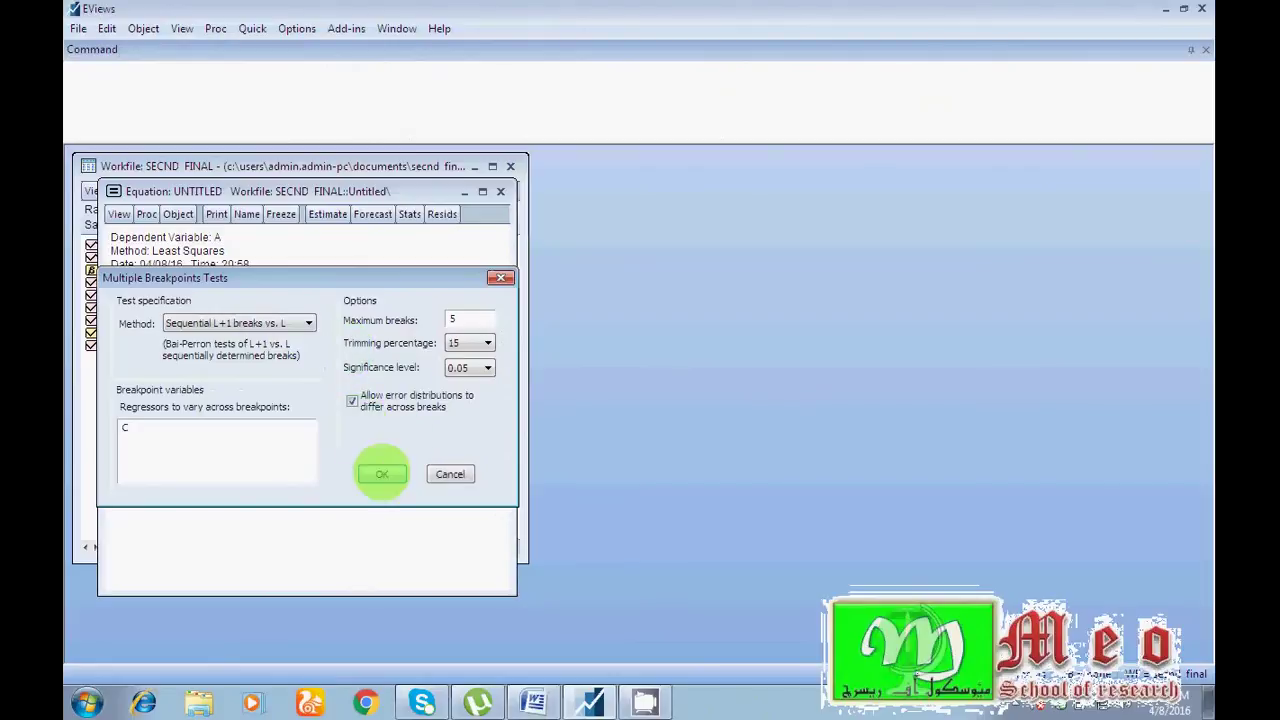
- Run the Bai-Perron test and examine the two break dates, 1990 and 1982
left_click(381, 474)
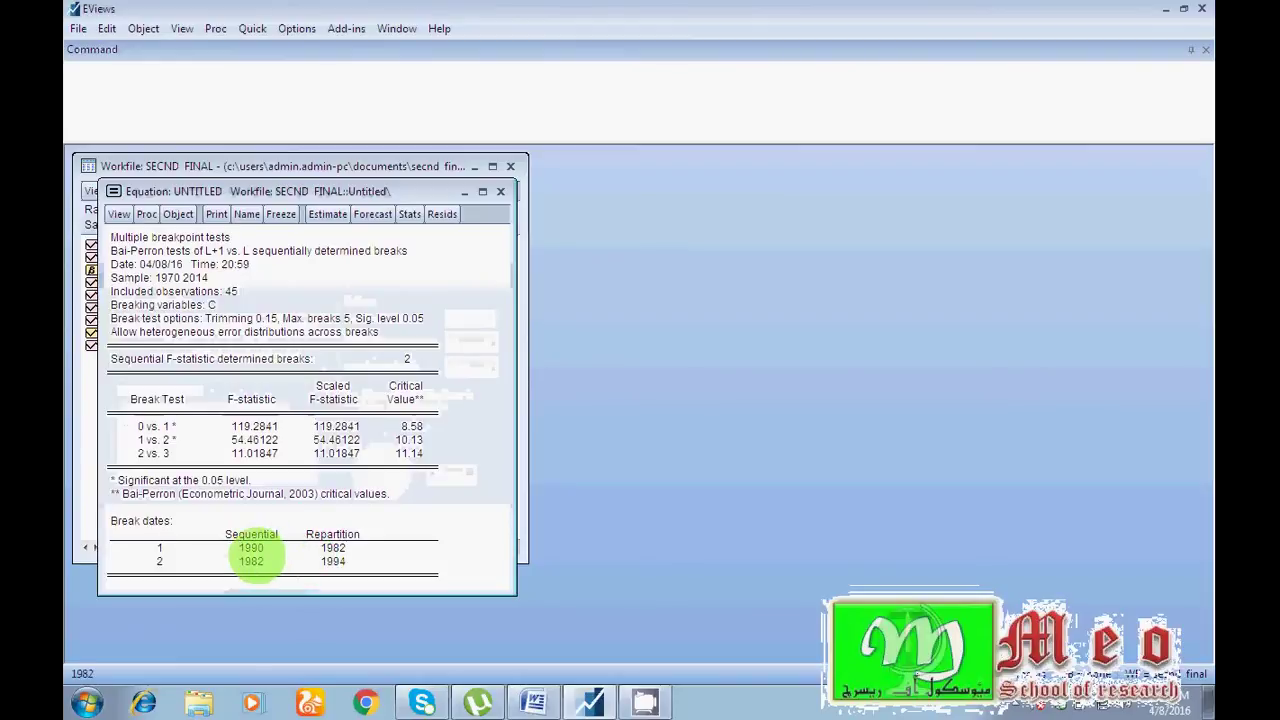
left_click(251, 548)
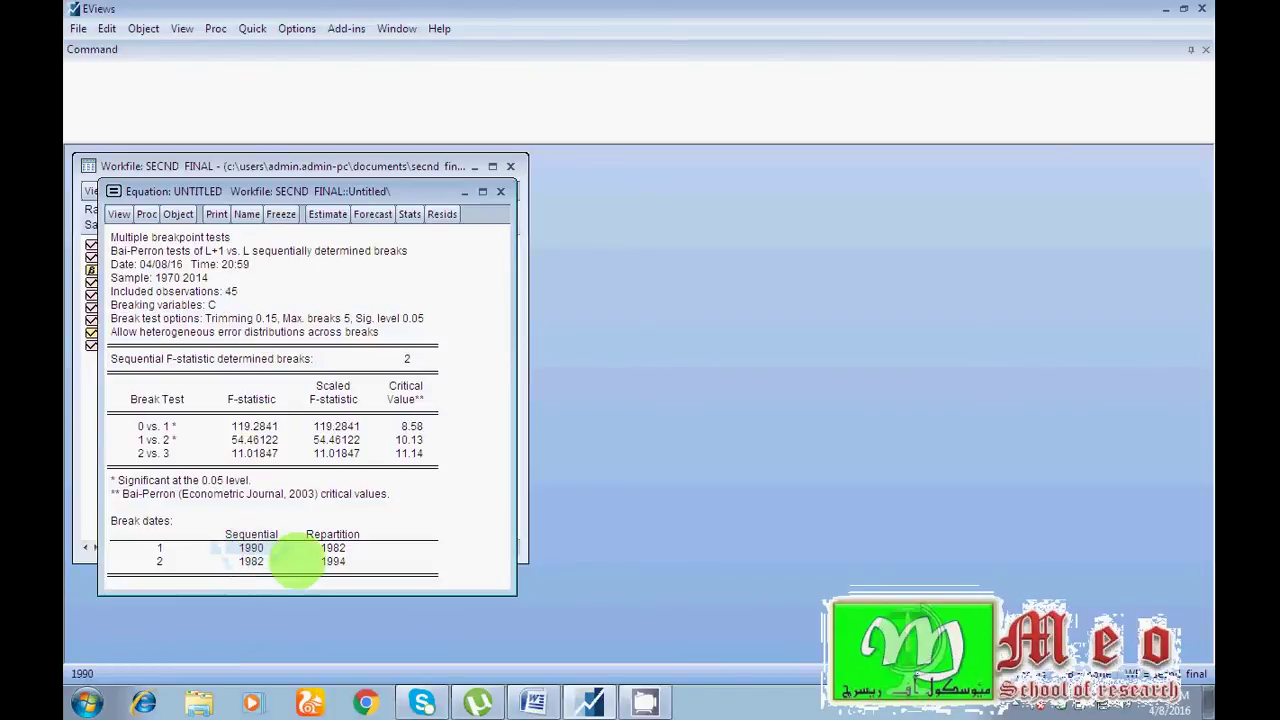
- Regress a on b, d01, h and a constant by least squares (F-statistic 68.46574)
left_click(465, 191)
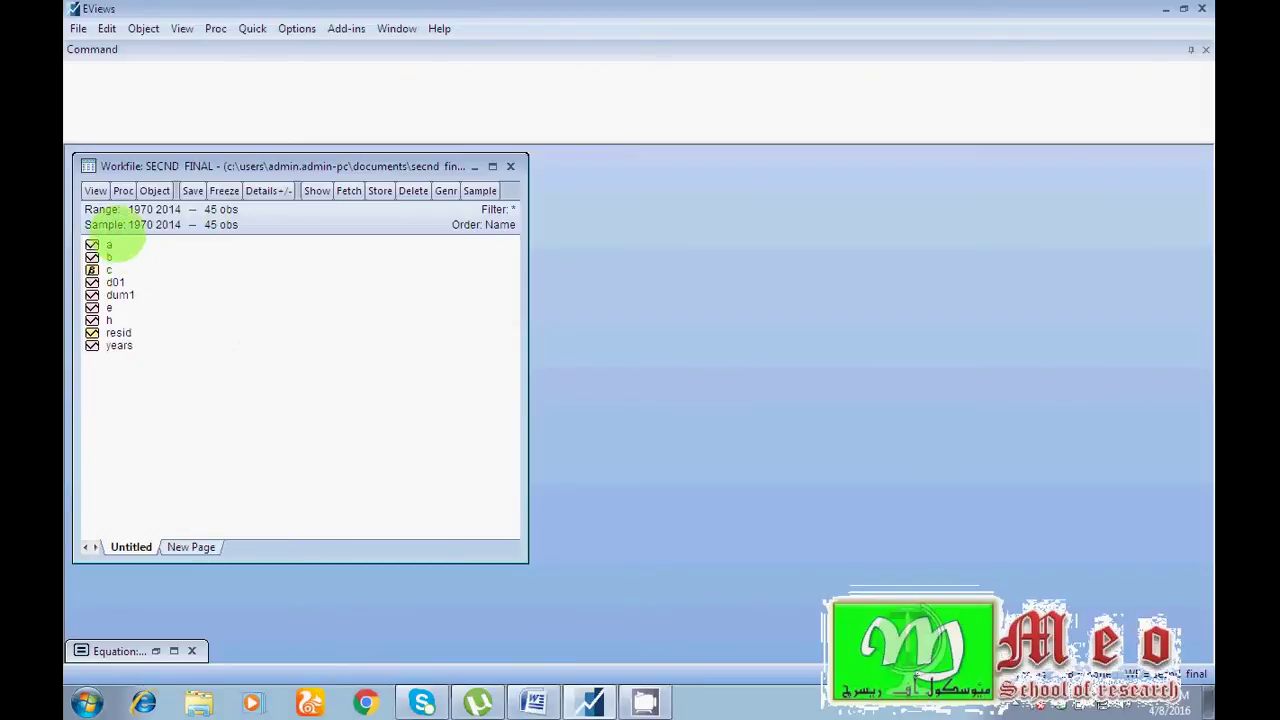
left_click(109, 257)
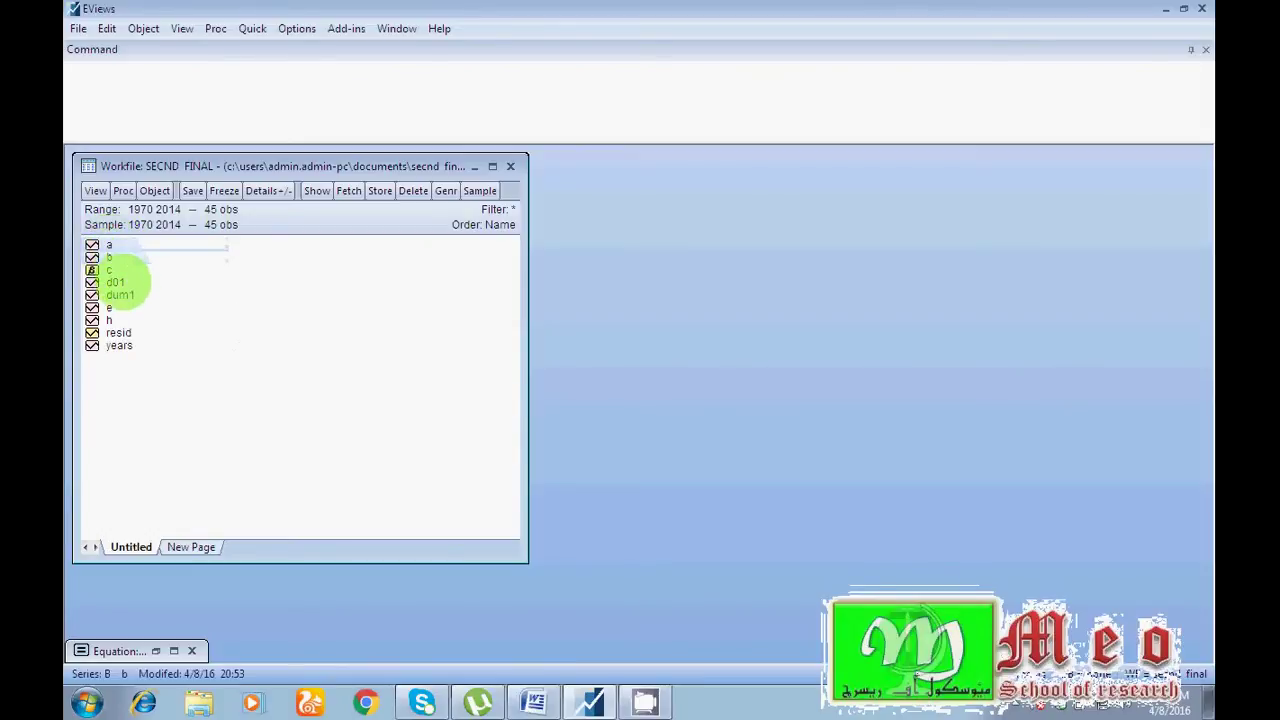
left_click(110, 320, "ctrl")
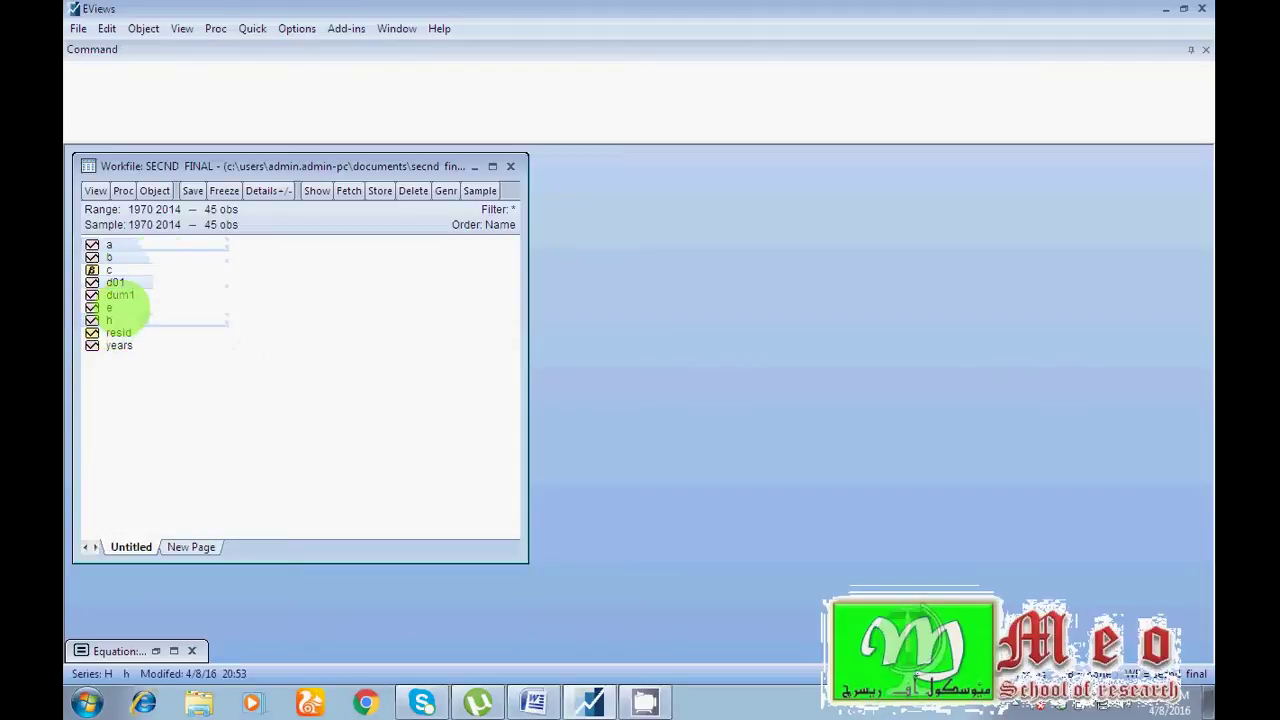
left_click(116, 282, "ctrl")
right_click(158, 258)
mouse_move(286, 268)
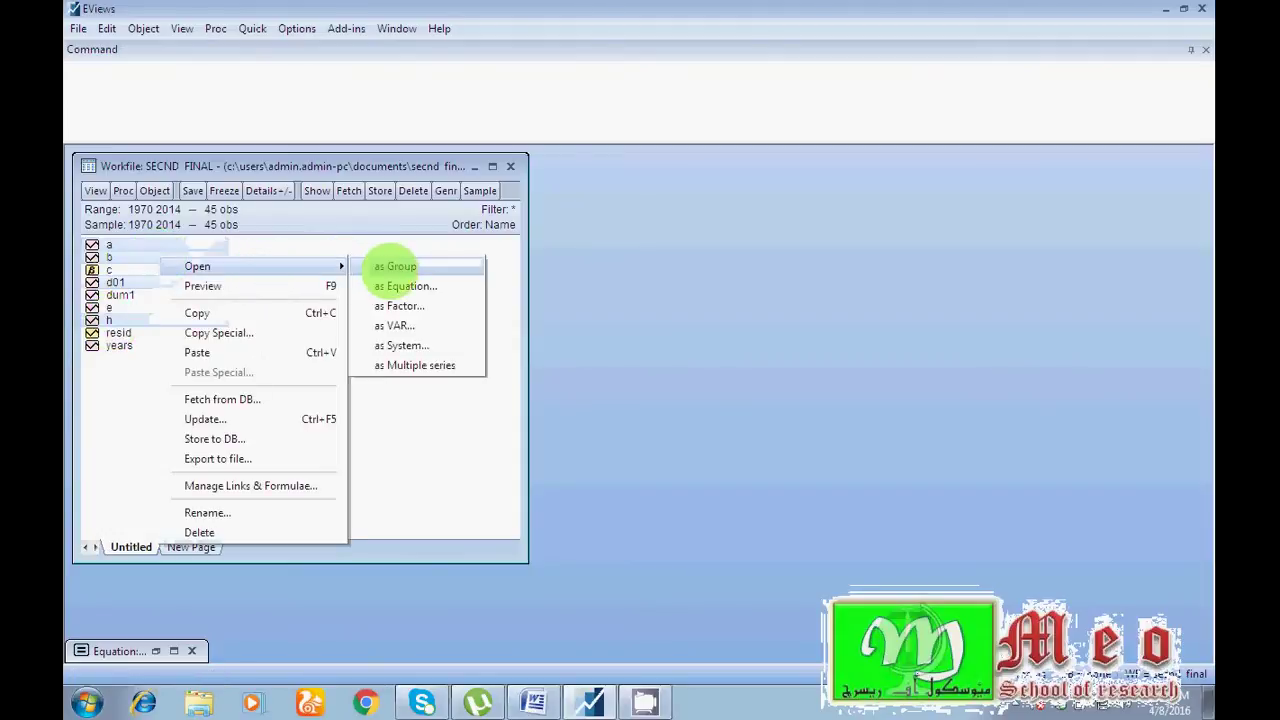
left_click(398, 286)
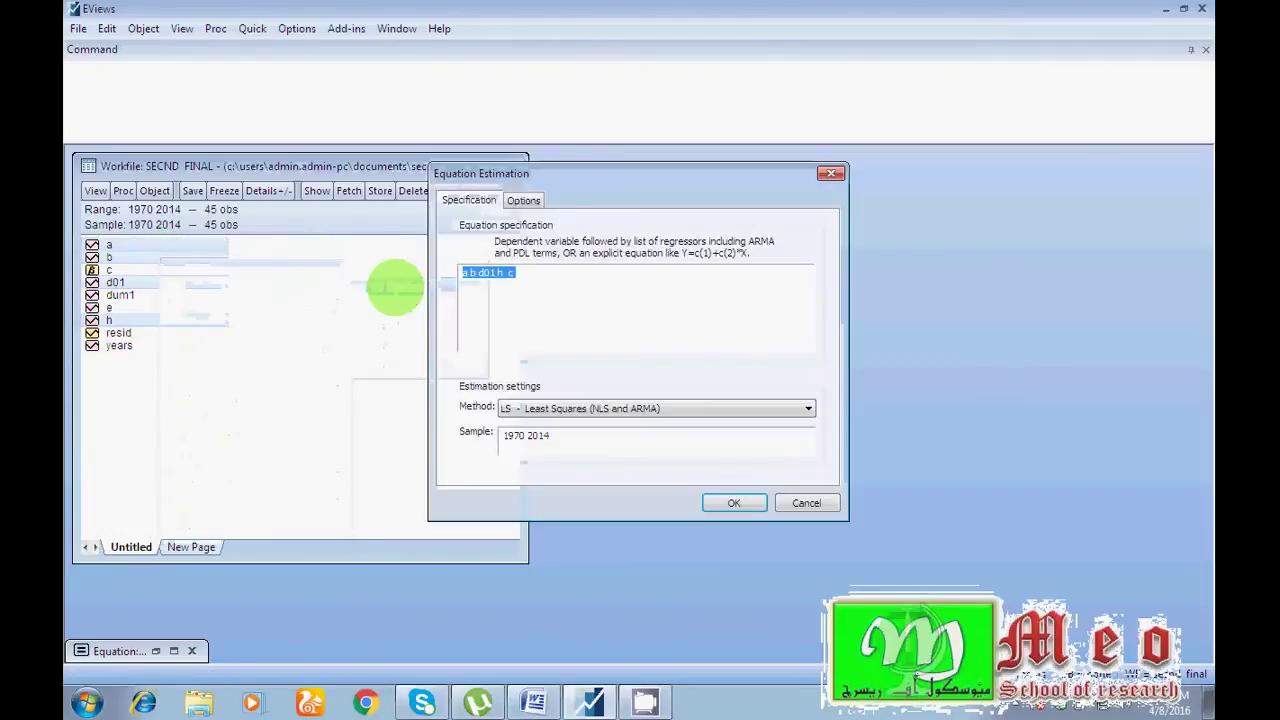
left_click(728, 503)
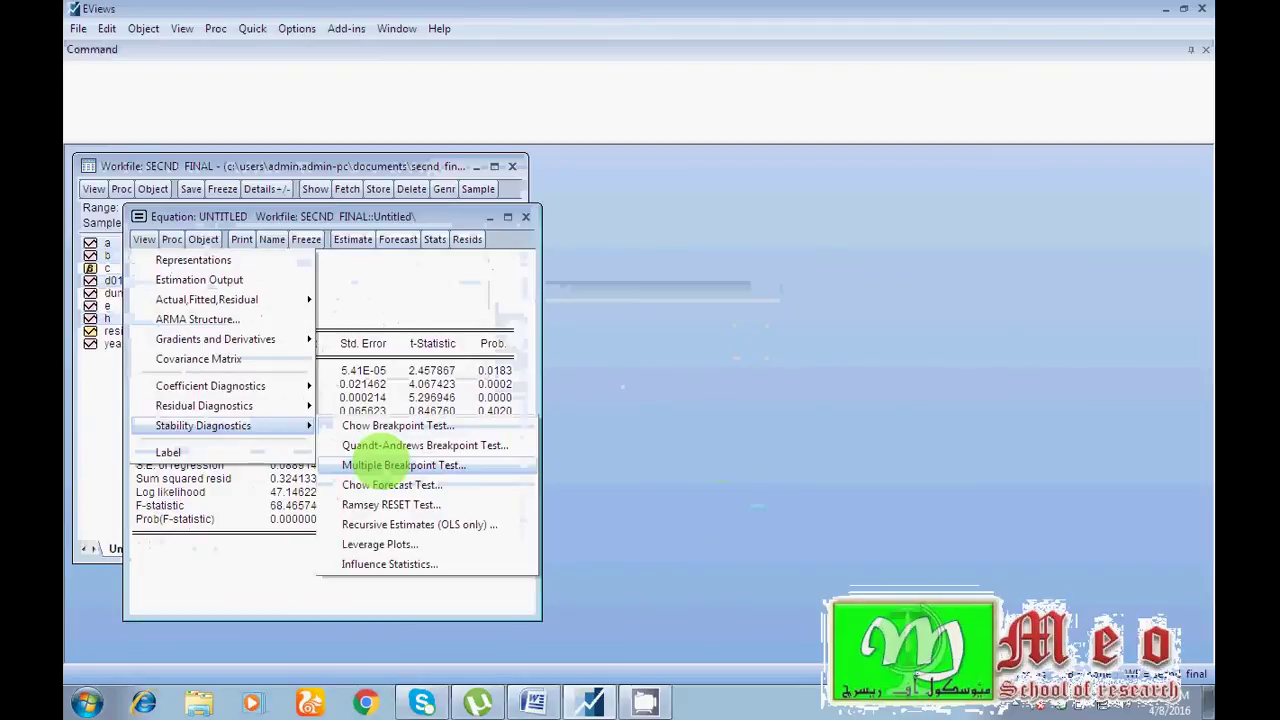
- Run the default Bai-Perron breakpoint test, which finds one break in 1976, and set the results beside the workfile
left_click(380, 465)
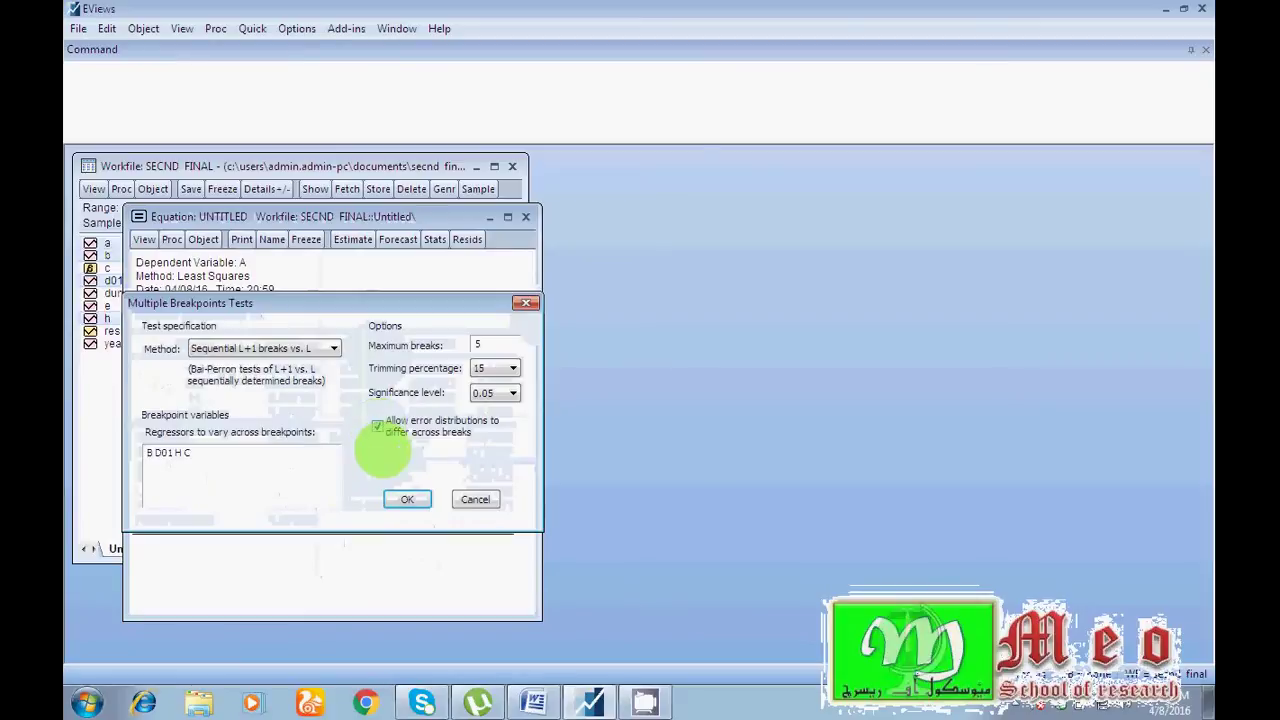
left_click(407, 497)
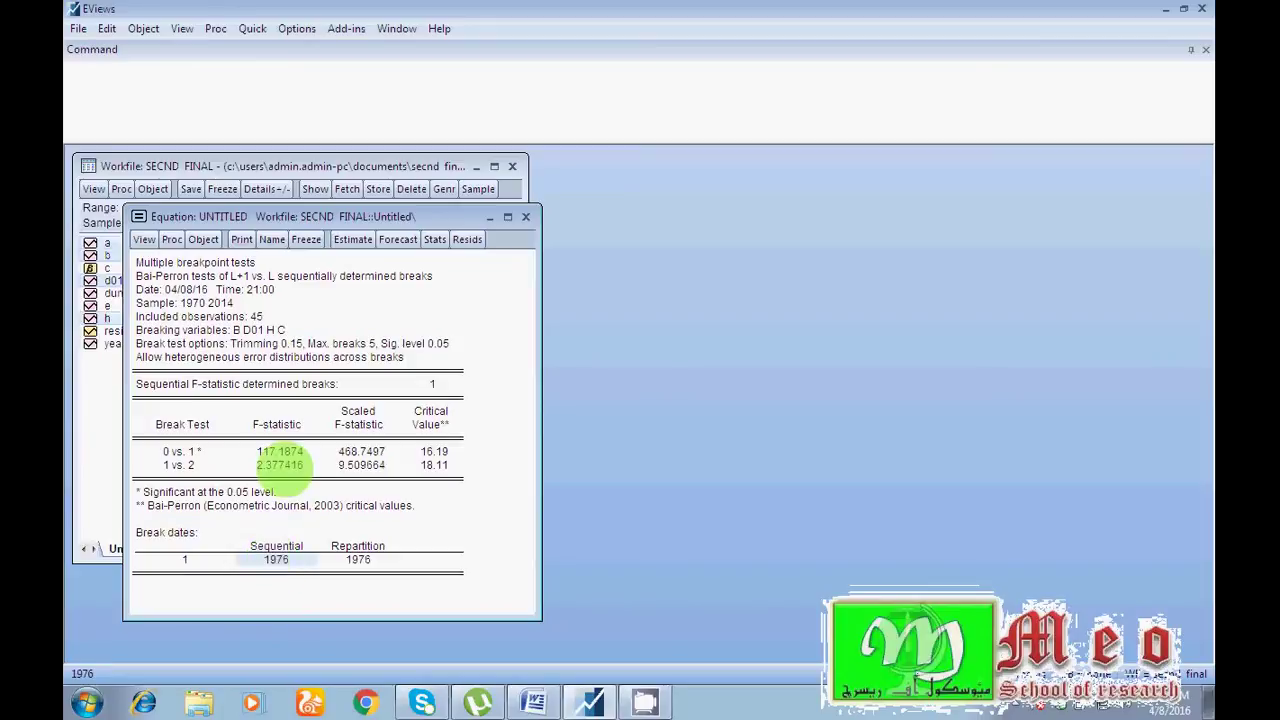
left_click_drag(388, 208, 790, 163)
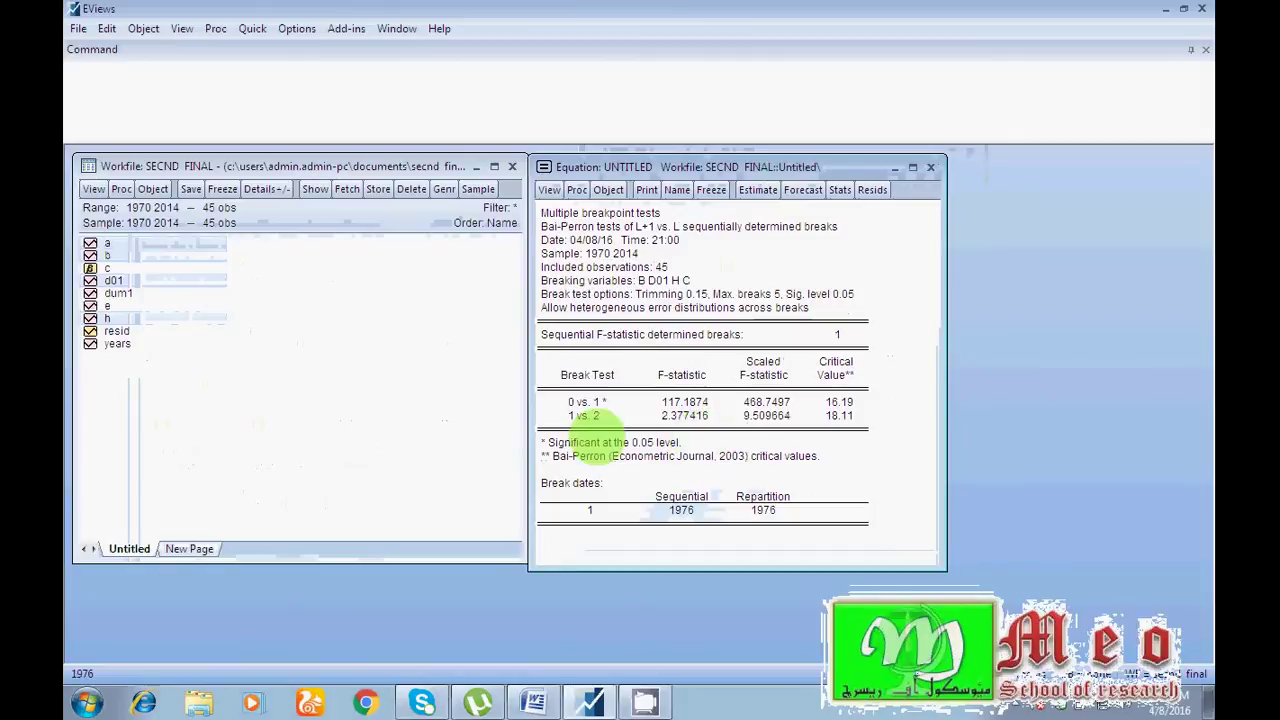
left_click(270, 410)
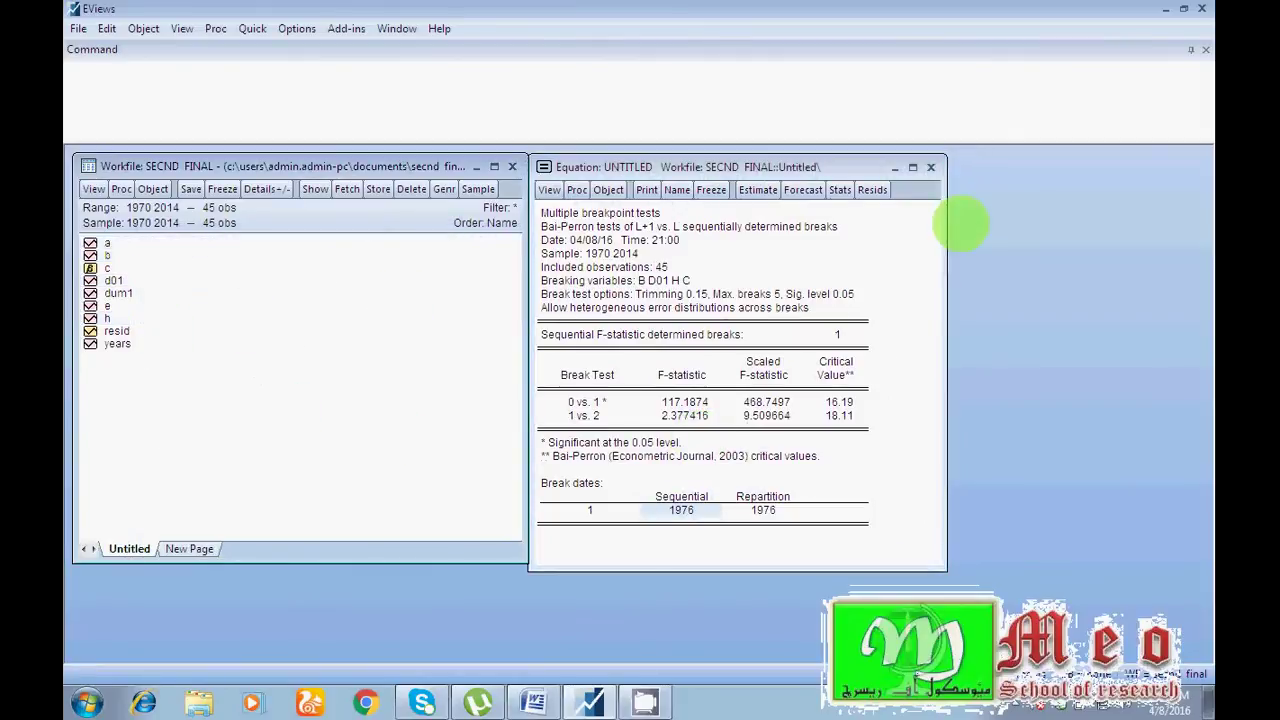
- Delete the untitled breakpoint equation and verify dum1 is 0 for 1970–1975 and 1 from 1976
left_click(930, 167)
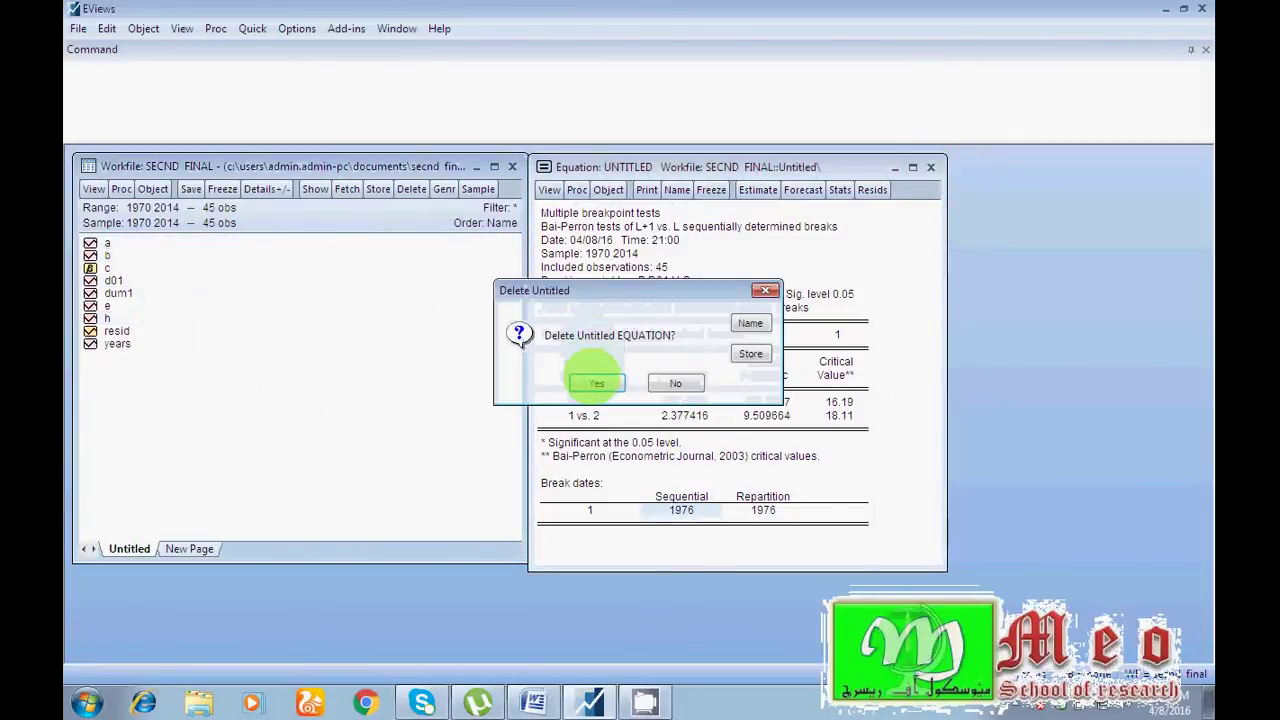
left_click(596, 383)
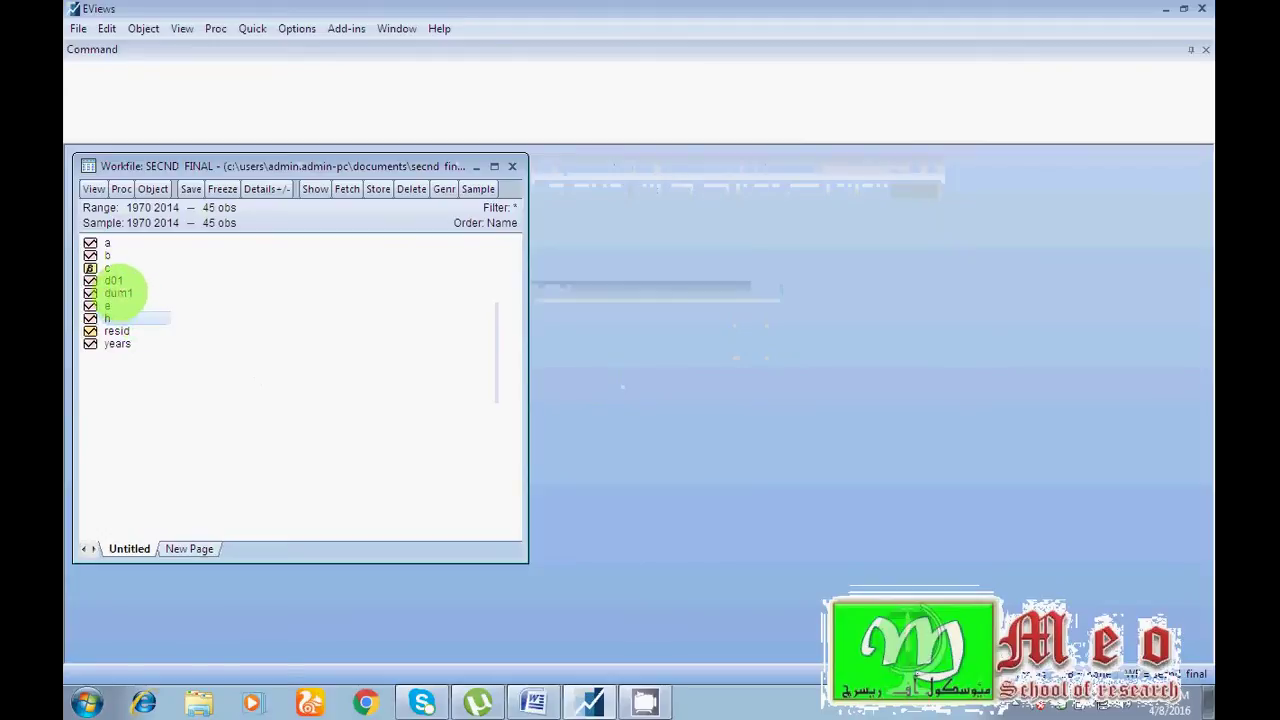
double_click(118, 293)
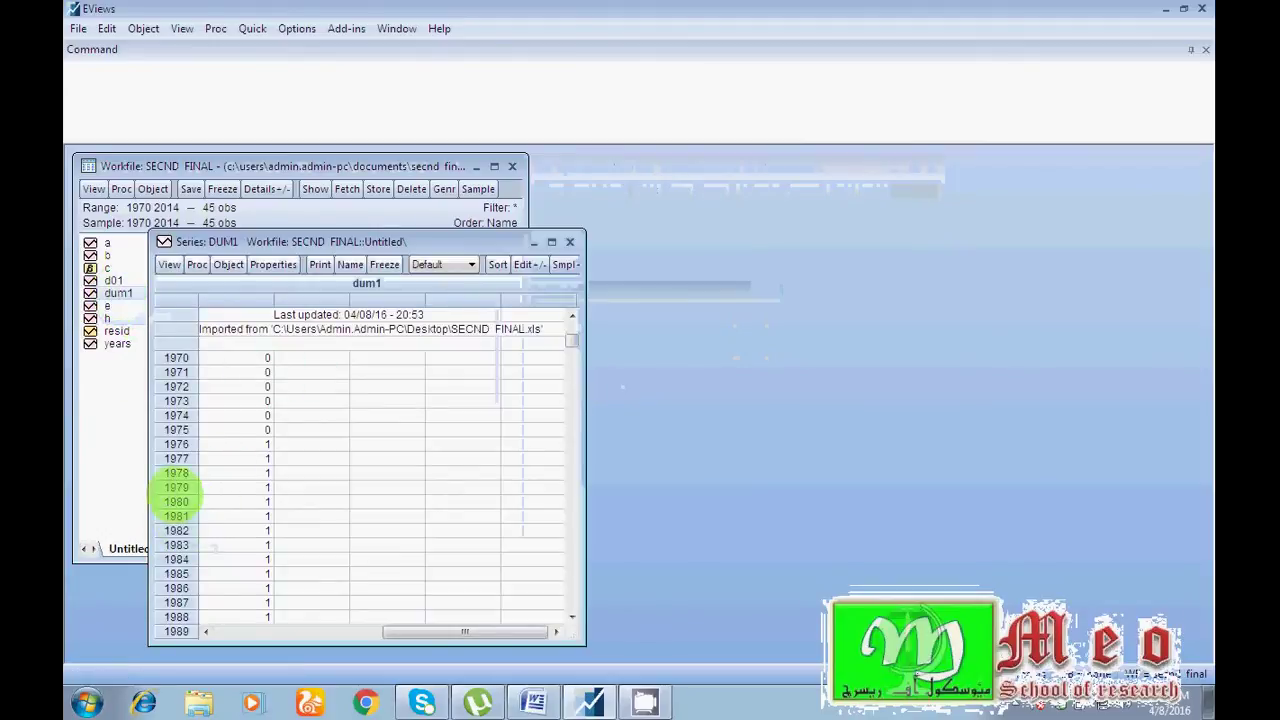
left_click(178, 444)
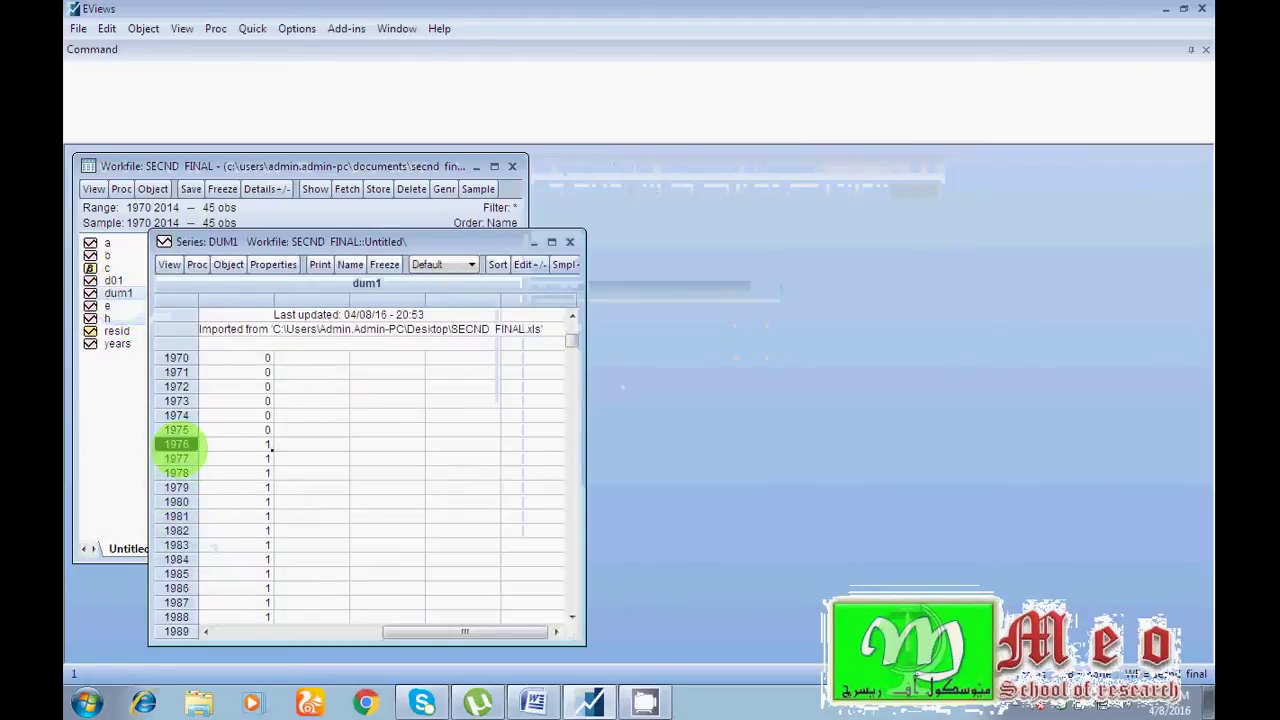
left_click_drag(266, 349, 265, 427)
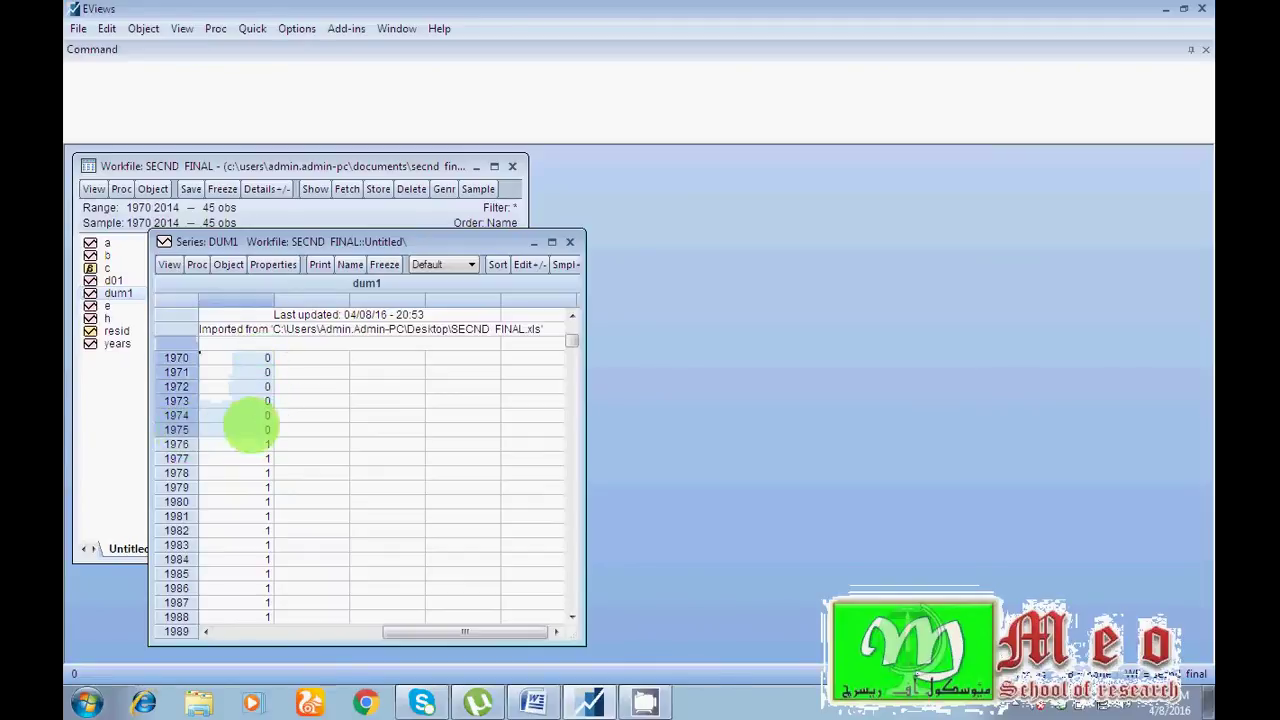
left_click(215, 442)
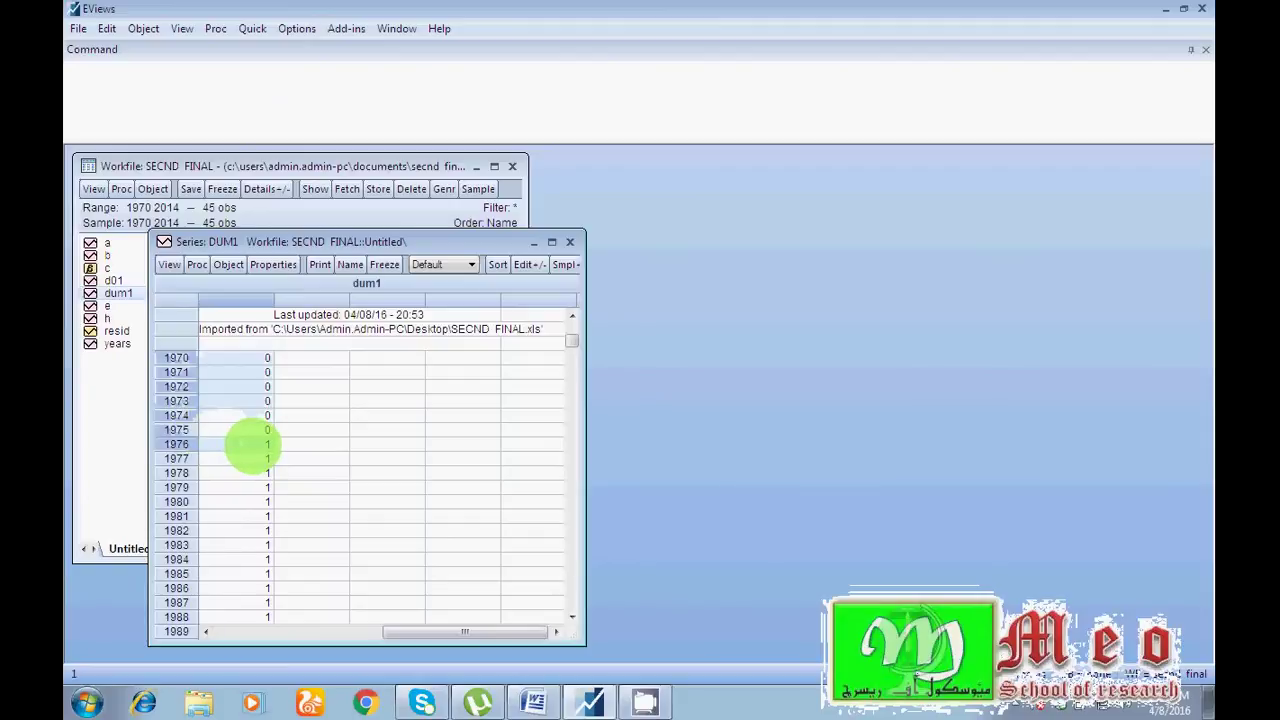
mouse_move(571, 339)
left_mouse_down()
mouse_move(571, 591)
mouse_move(571, 334)
left_mouse_up()
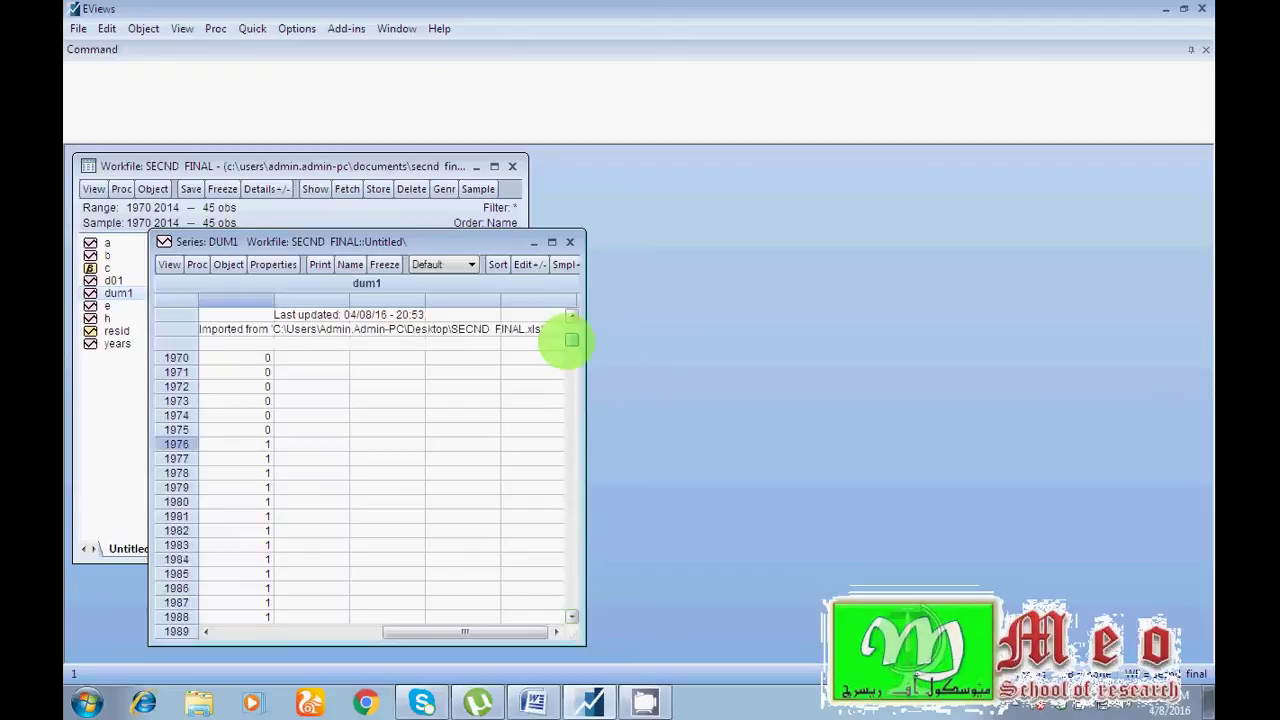
left_click(570, 241)
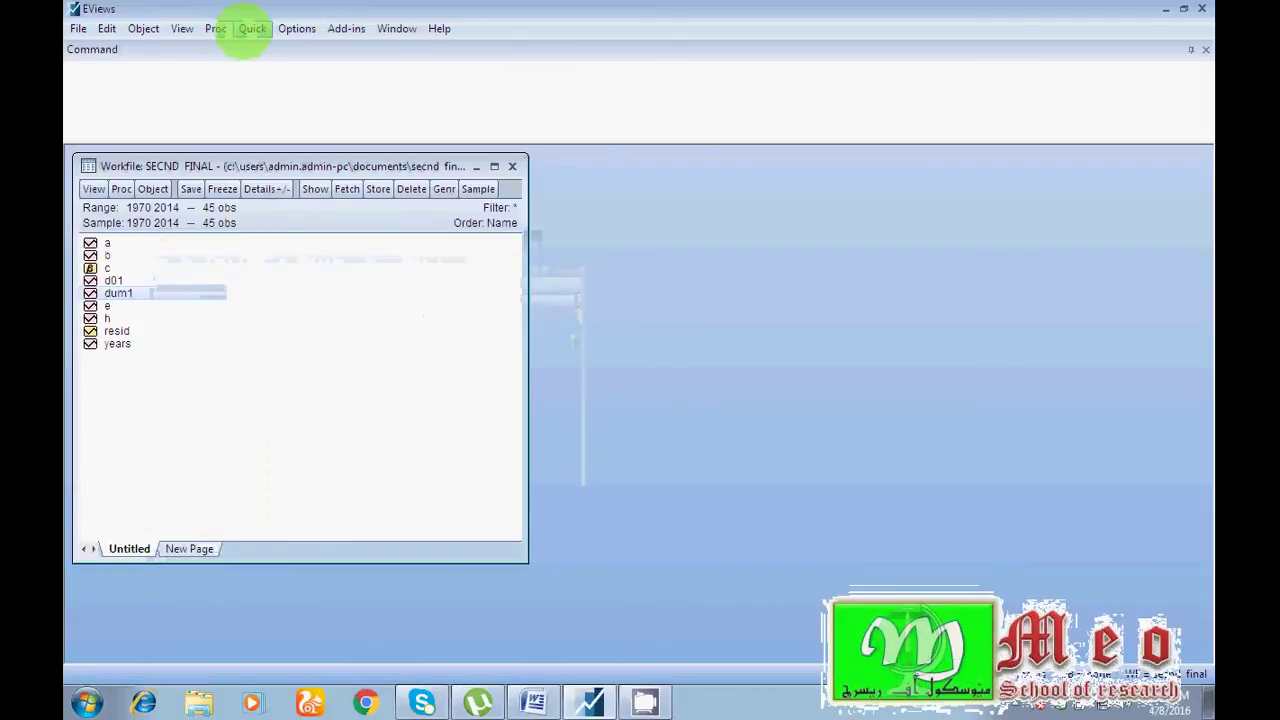
- Estimate a least-squares equation of a on b, d01, dum1, h and a constant from the selected series
left_click(252, 28)
left_click(206, 305)
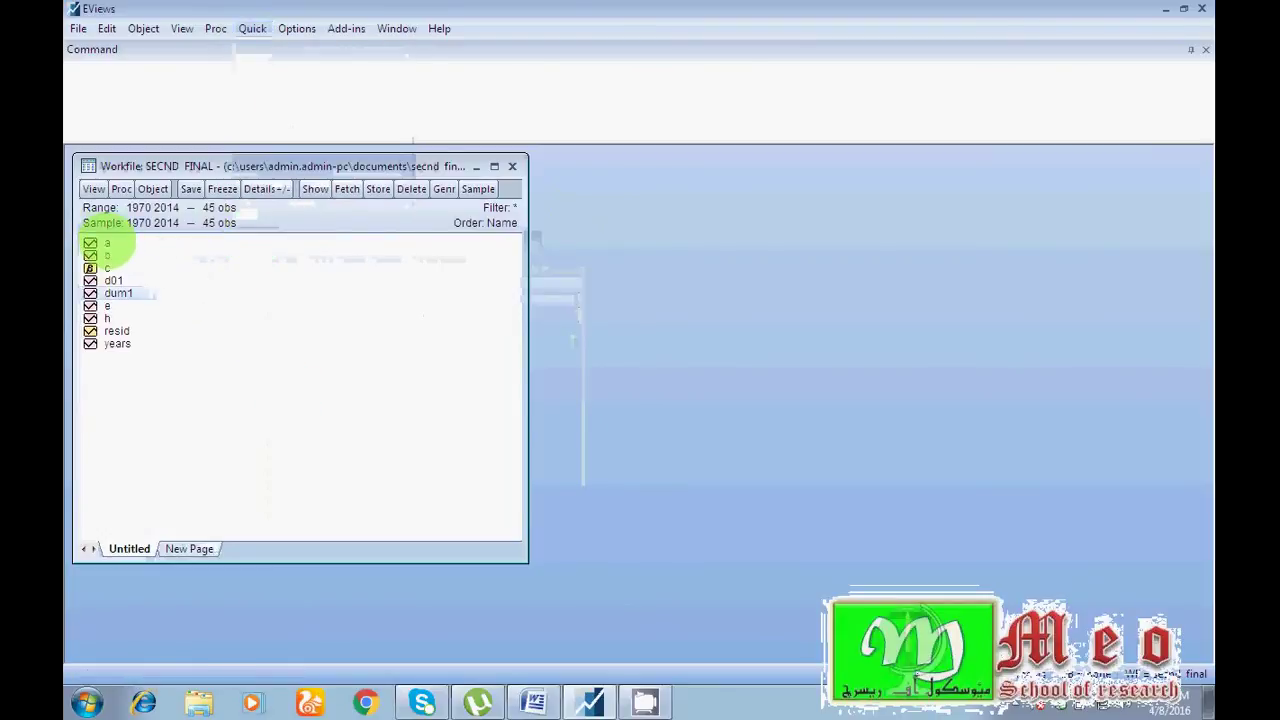
left_click(106, 243)
left_click(106, 256, "ctrl")
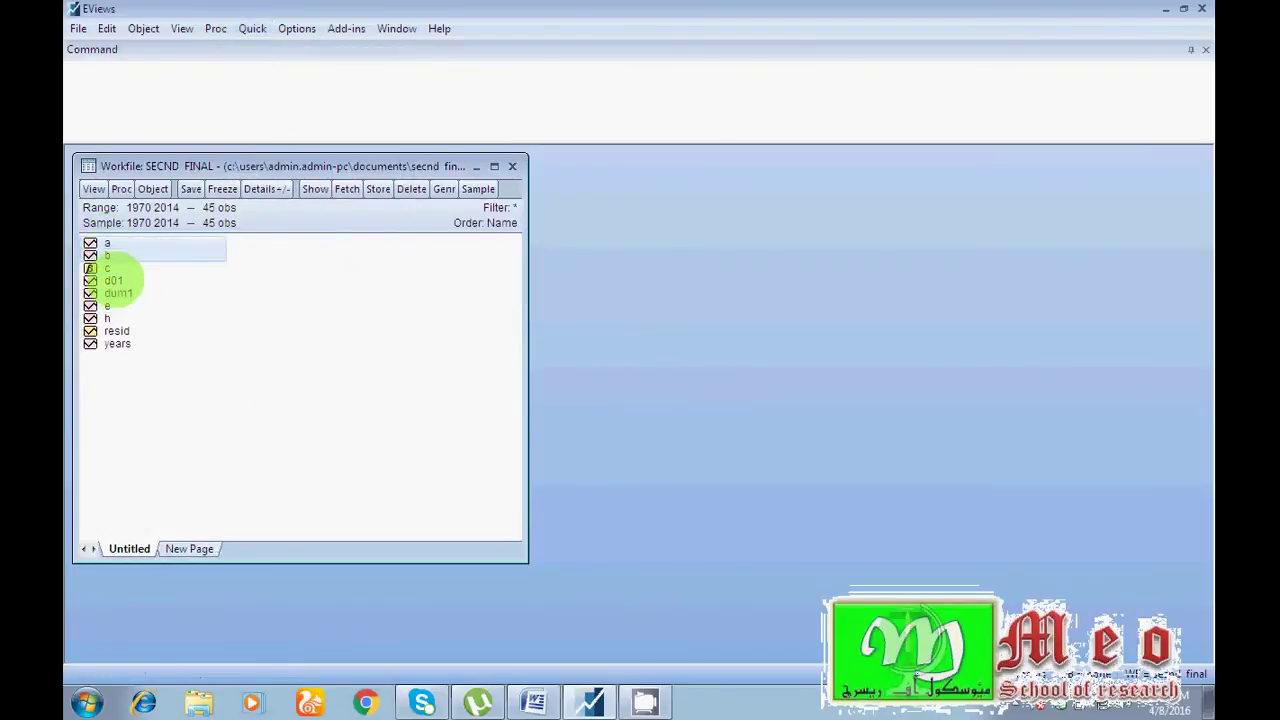
left_click(114, 282, "ctrl")
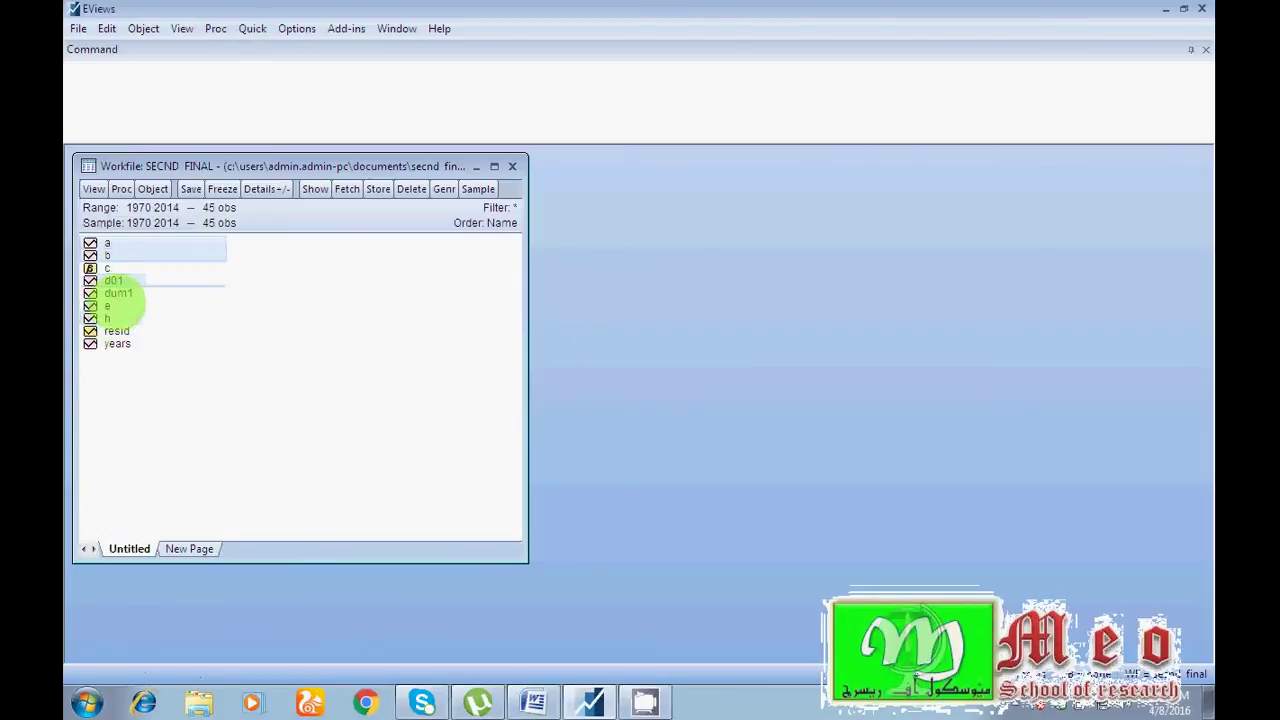
right_click(120, 295)
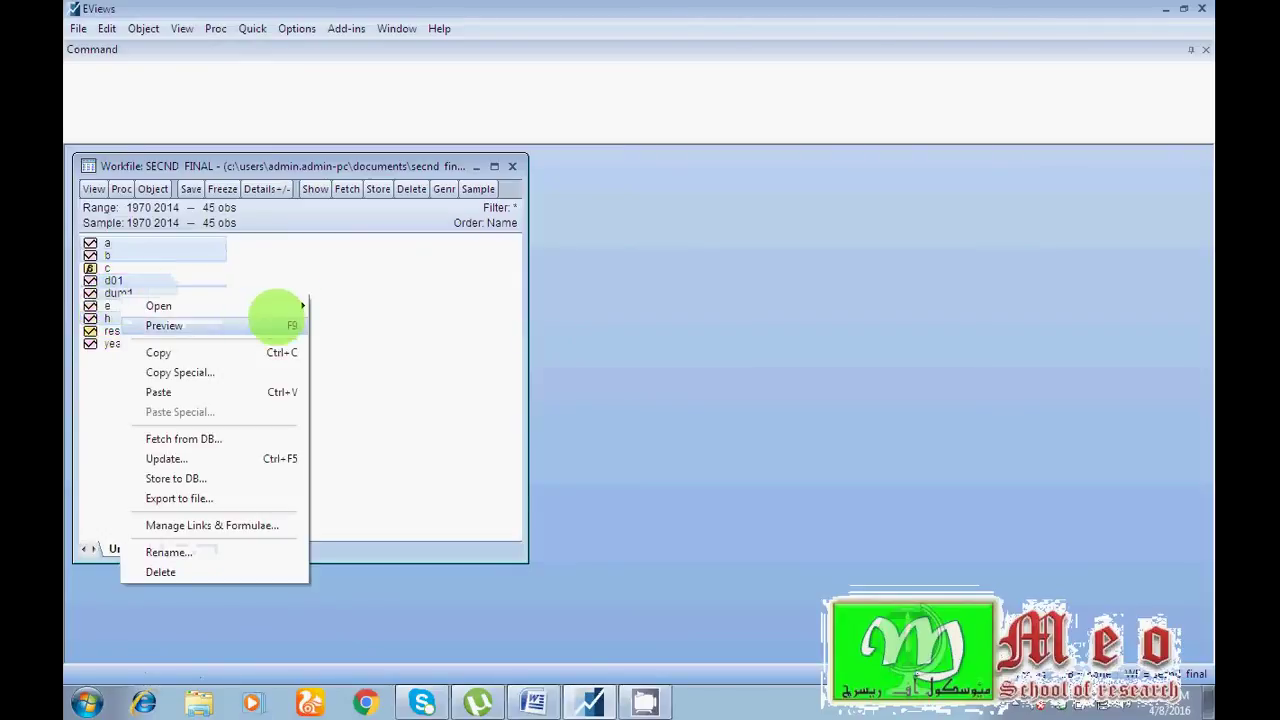
mouse_move(290, 305)
left_click(355, 326)
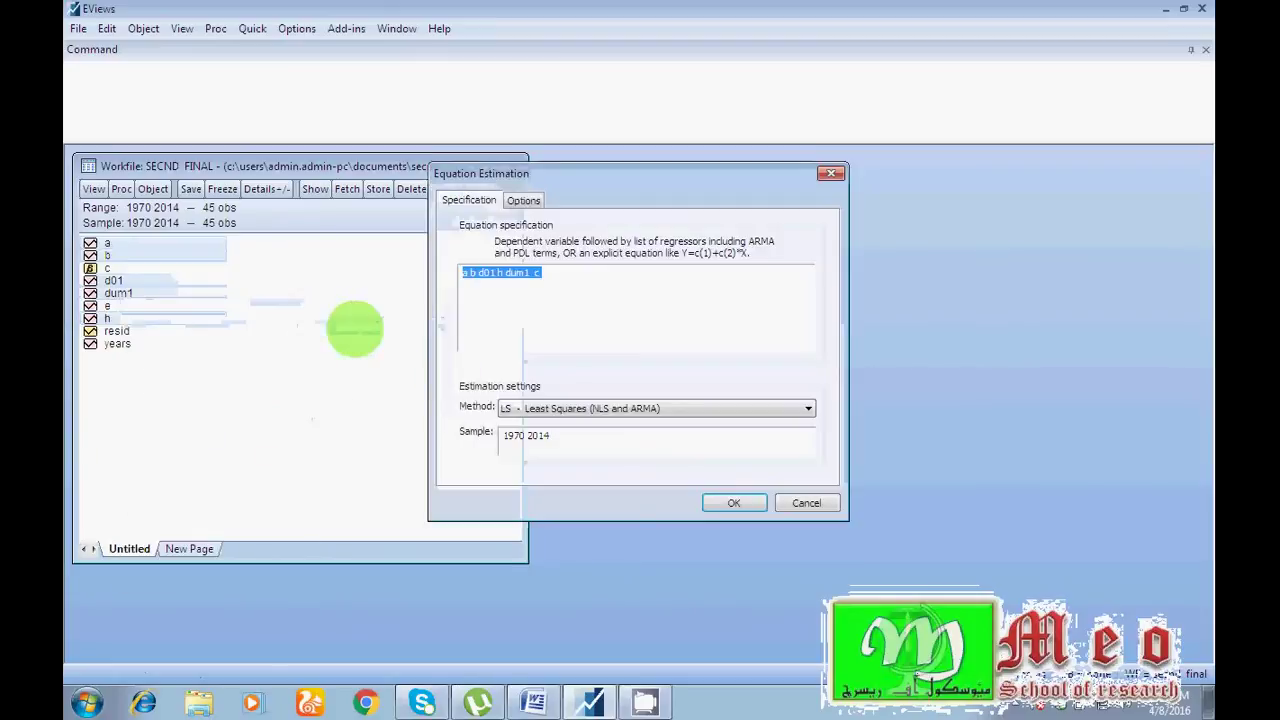
left_click(733, 503)
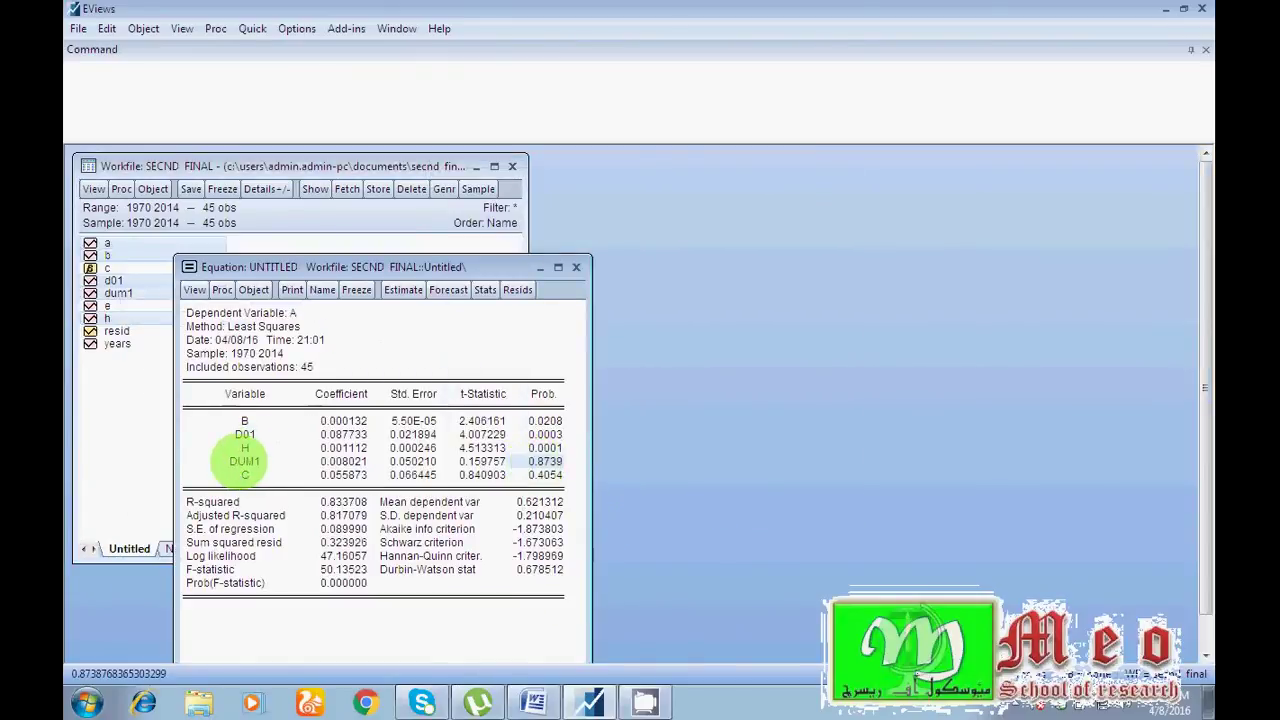
- Highlight the insignificant DUM1 row (prob 0.8739) and move the output beside the workfile
left_click(244, 461)
left_click_drag(318, 468, 545, 461)
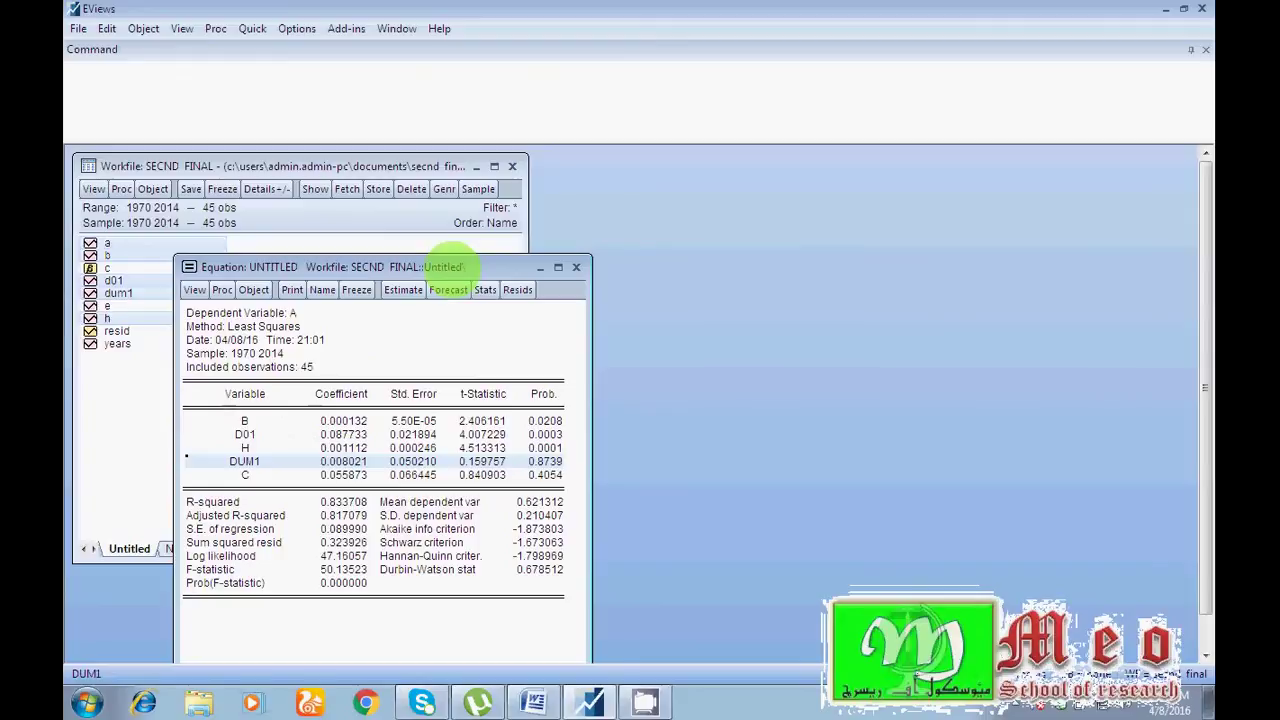
left_click_drag(446, 266, 798, 166)
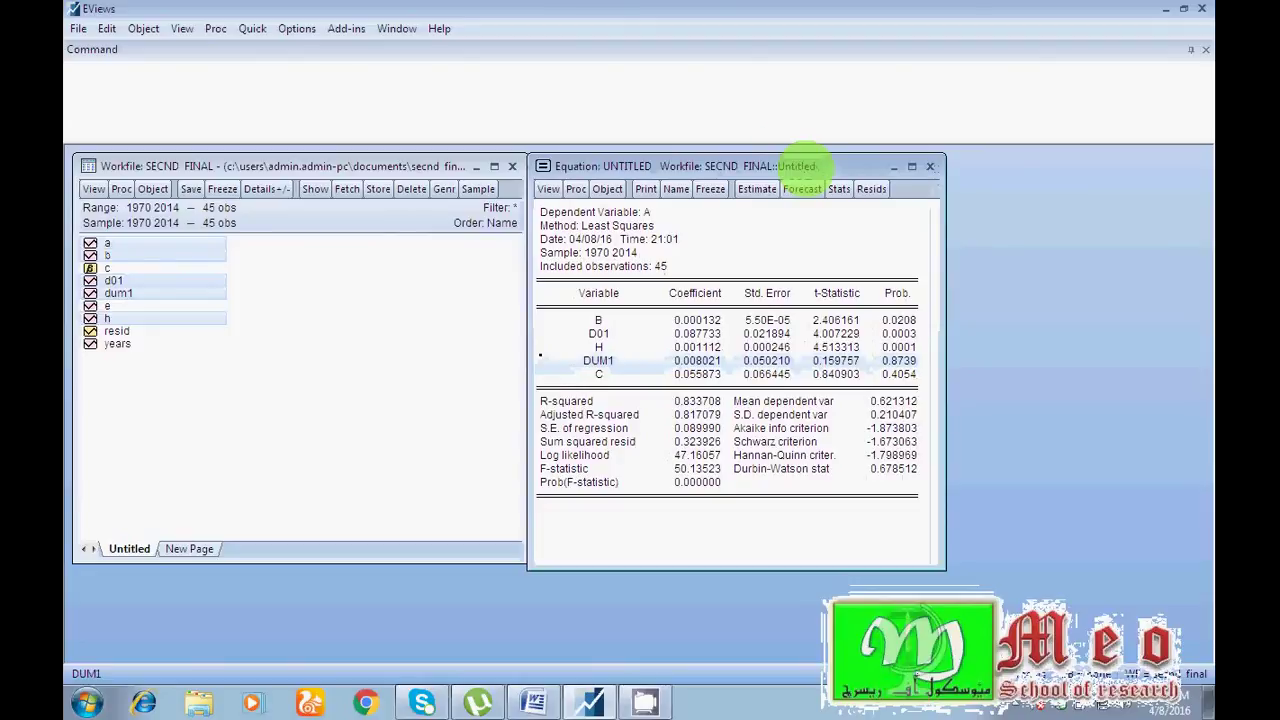
- Bring the workfile forward and point out series a, b and d01 next to the regression output
left_click(372, 364)
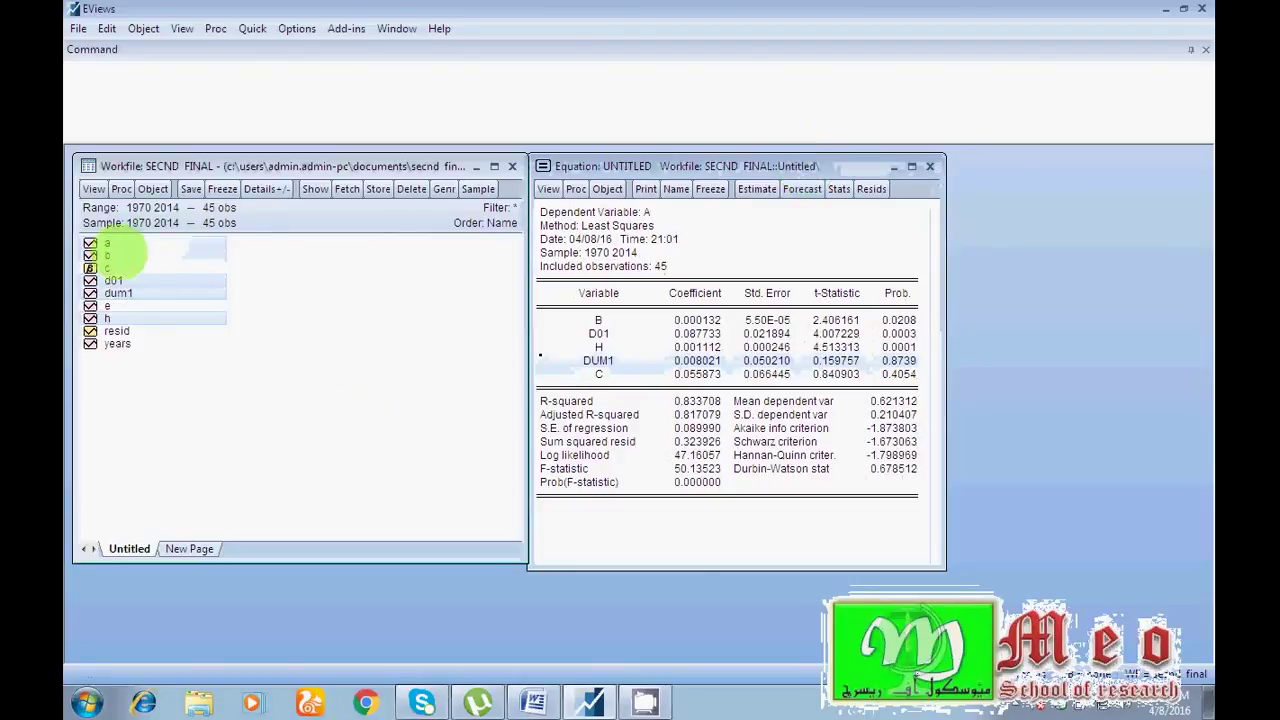
left_click(108, 243)
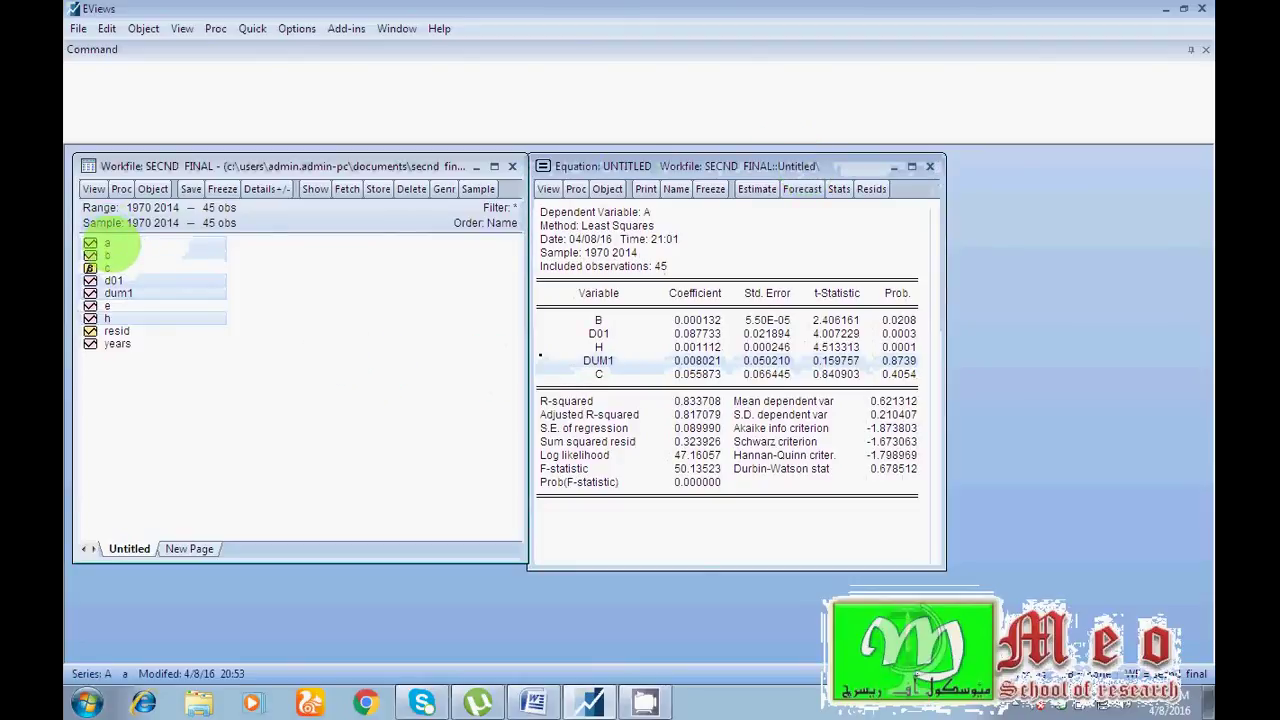
left_click(108, 253)
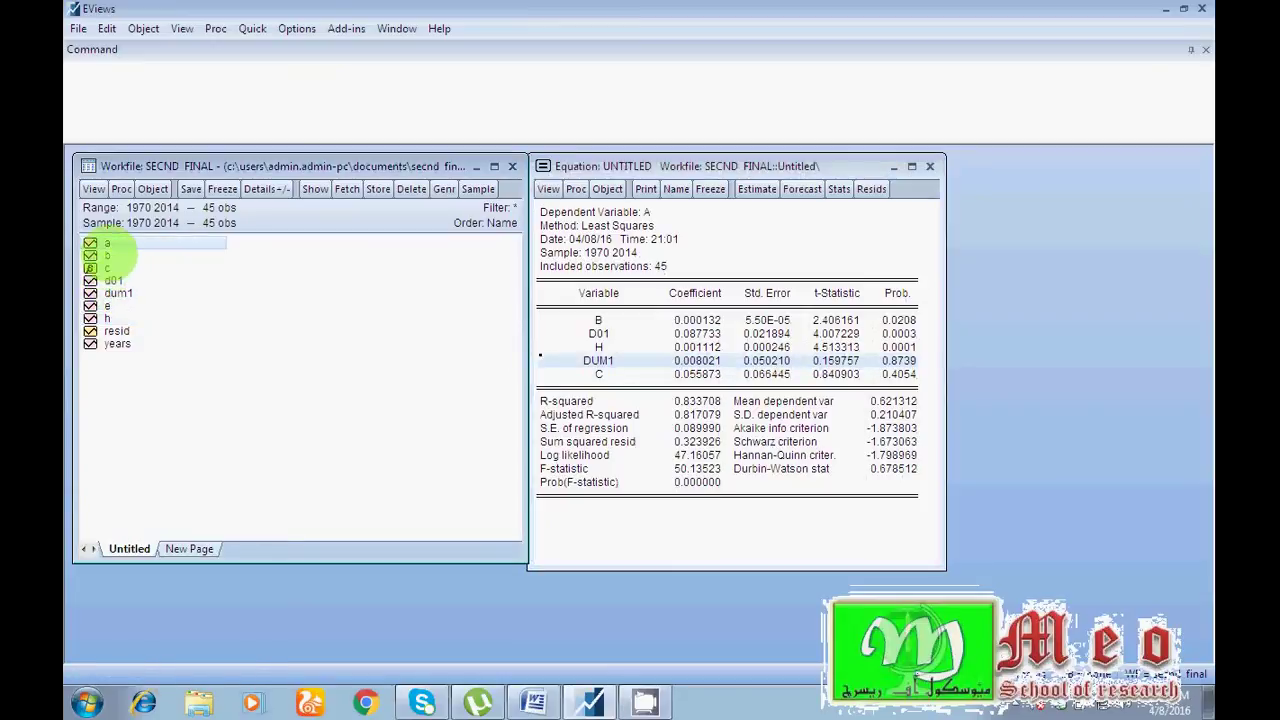
left_click(108, 255)
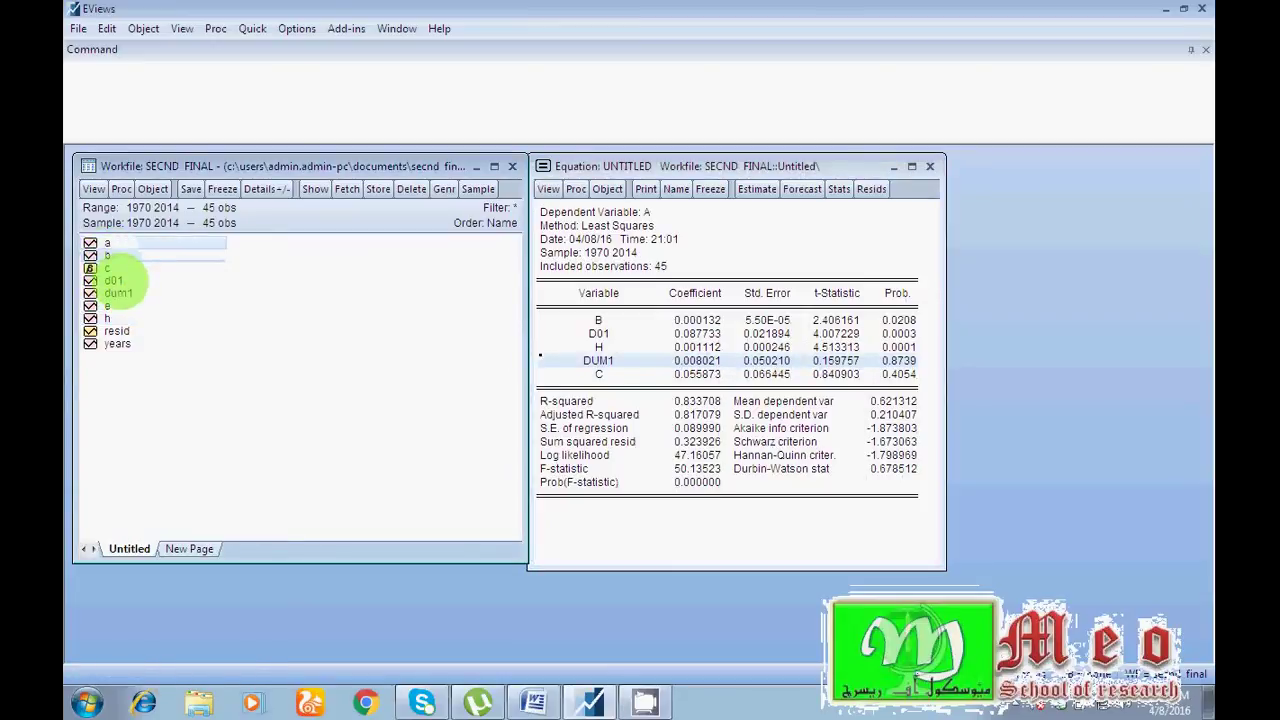
left_click(114, 281)
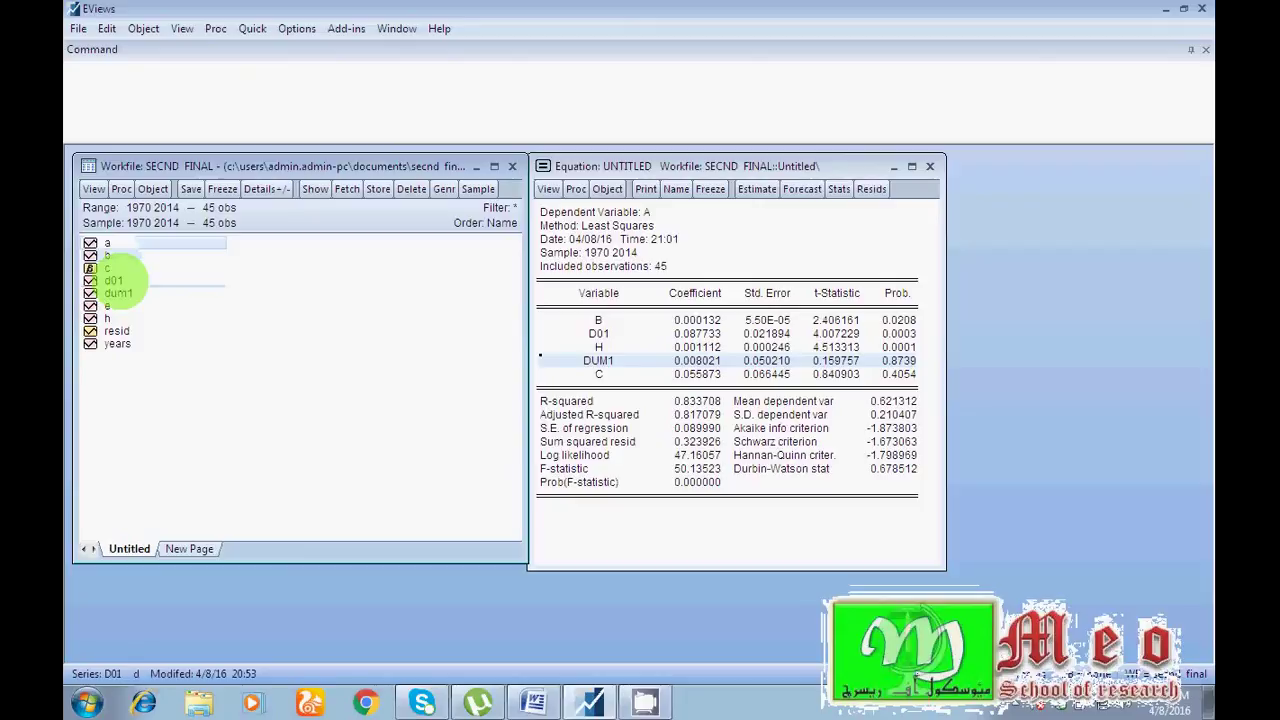